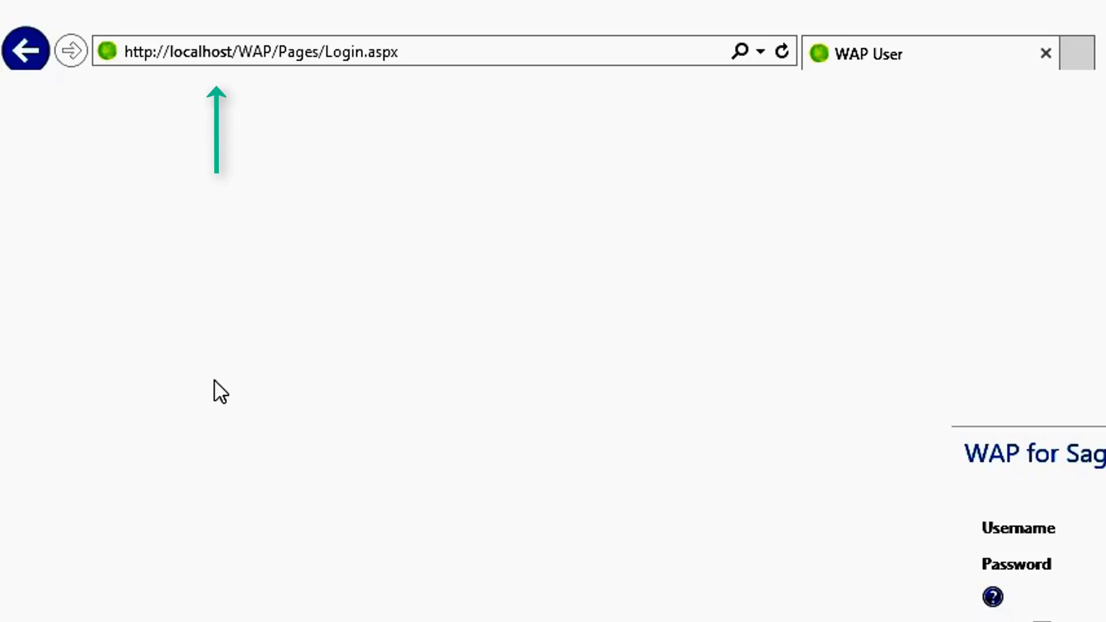
Log in to WAP for Sage with the employee's saved username.
click(429, 53)
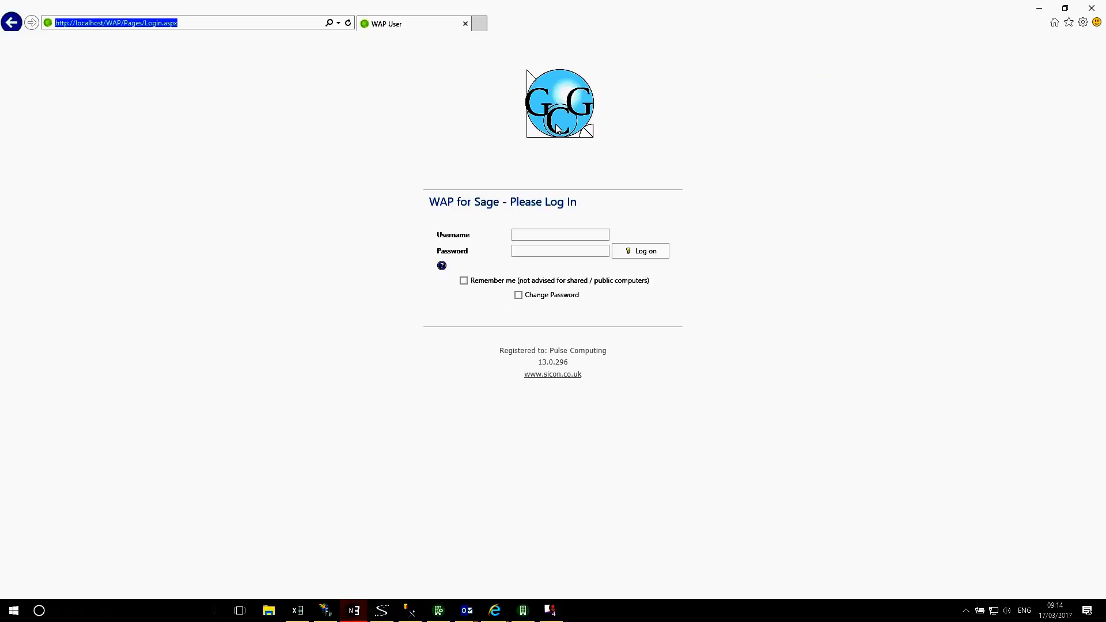
click(532, 235)
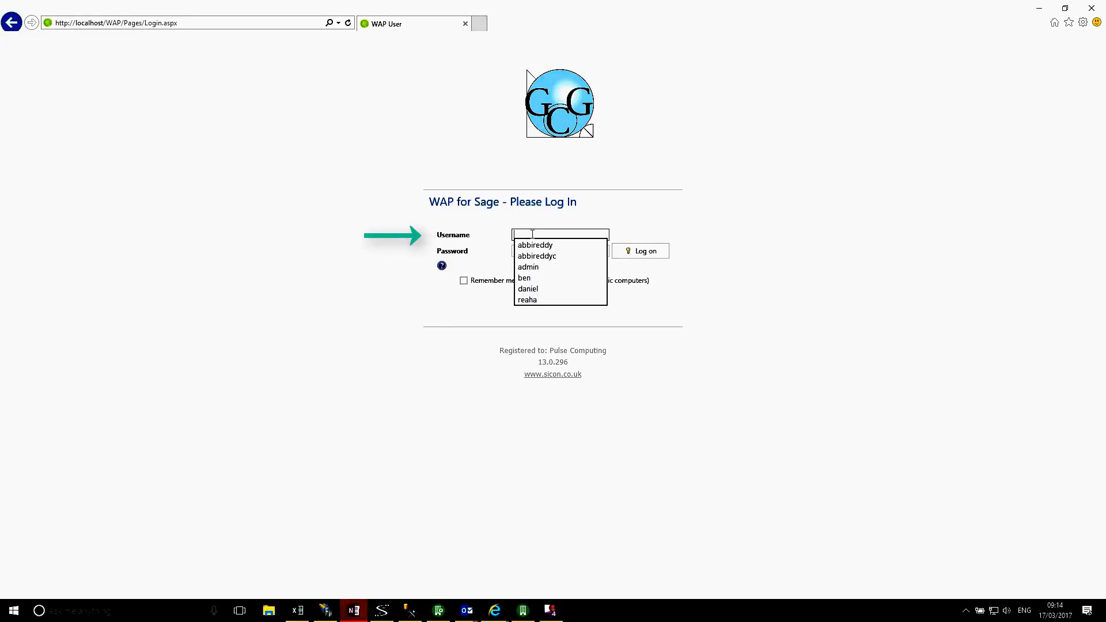
click(546, 260)
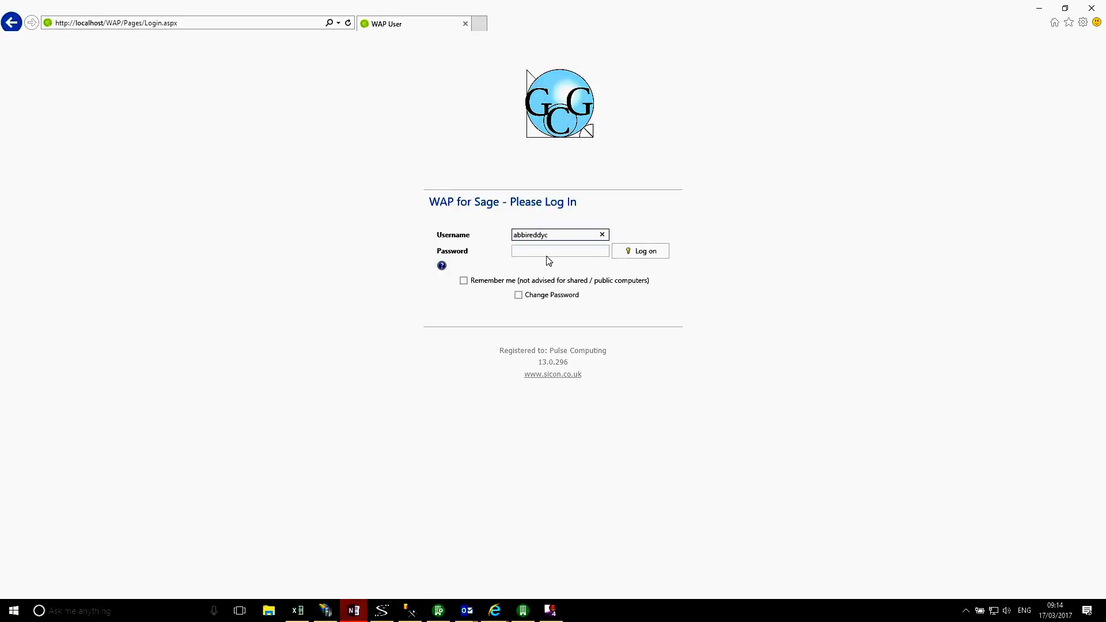
click(642, 256)
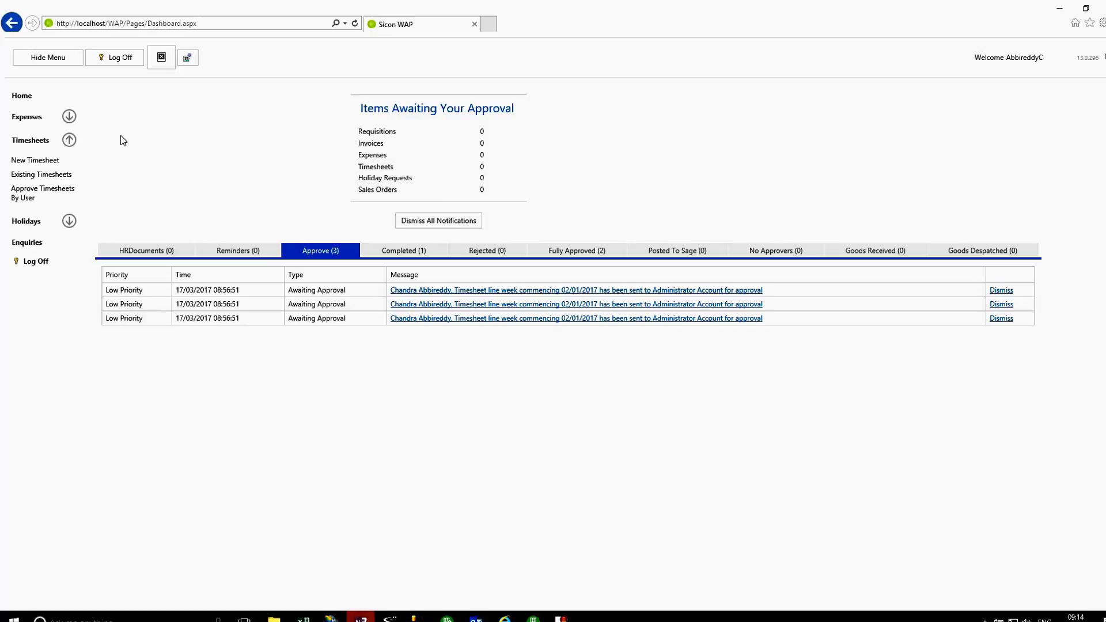
click(25, 119)
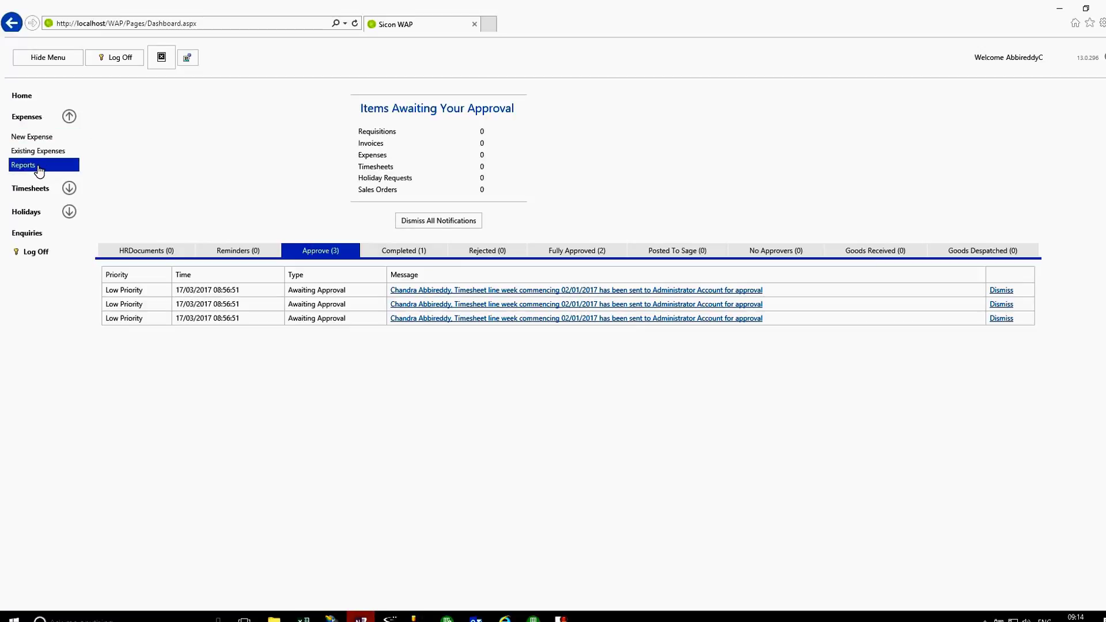
click(37, 191)
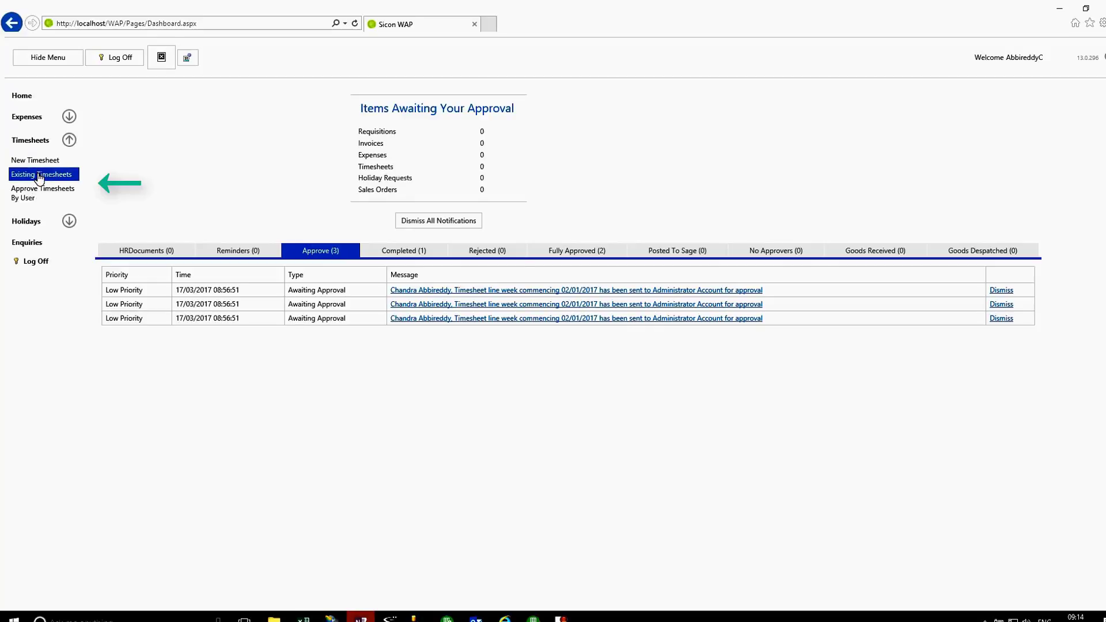
click(30, 225)
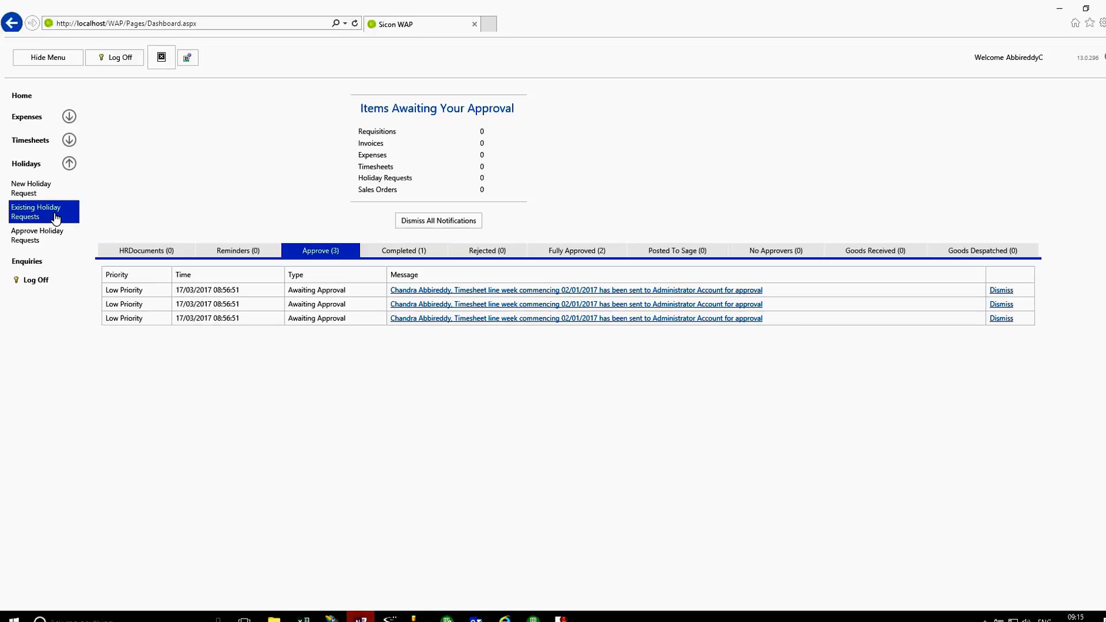
Create a new timesheet and set its week start date to 16/01/2017.
click(28, 144)
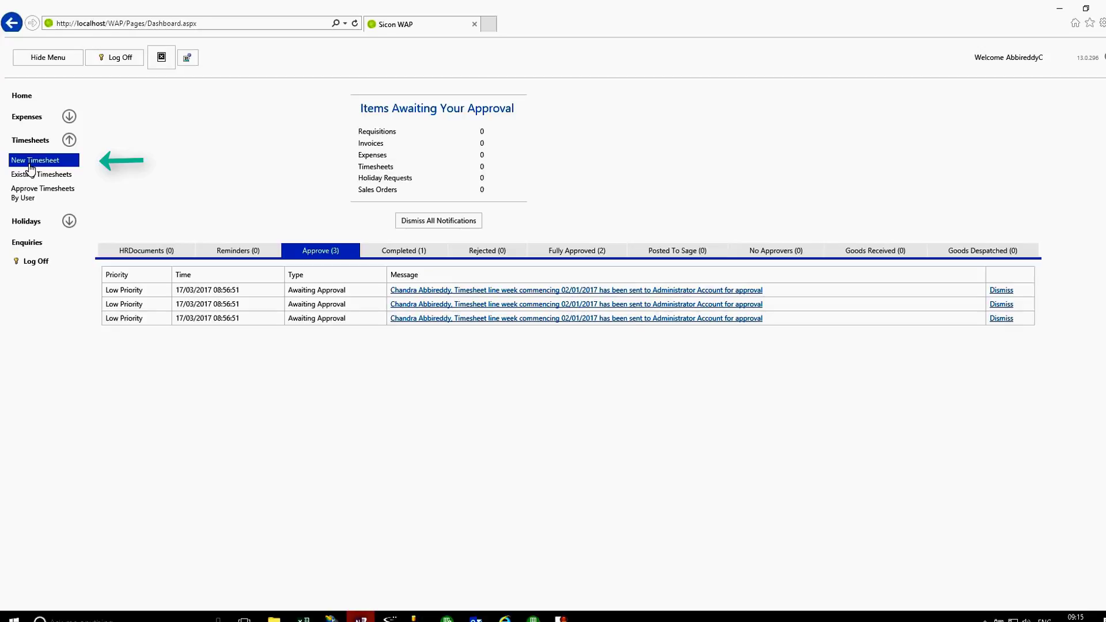
click(30, 165)
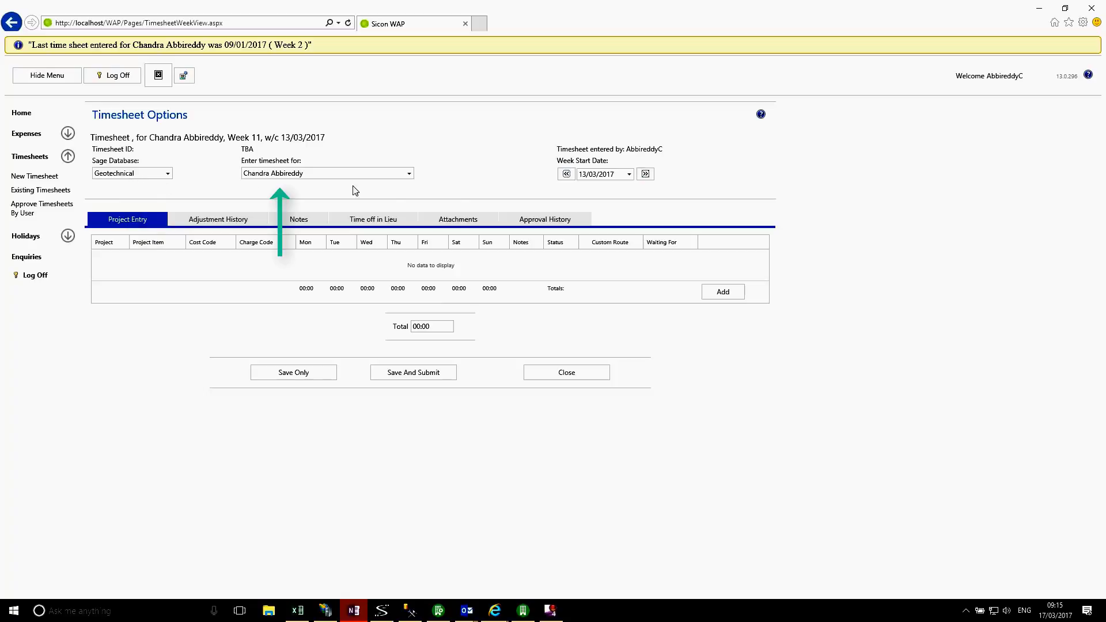
click(630, 175)
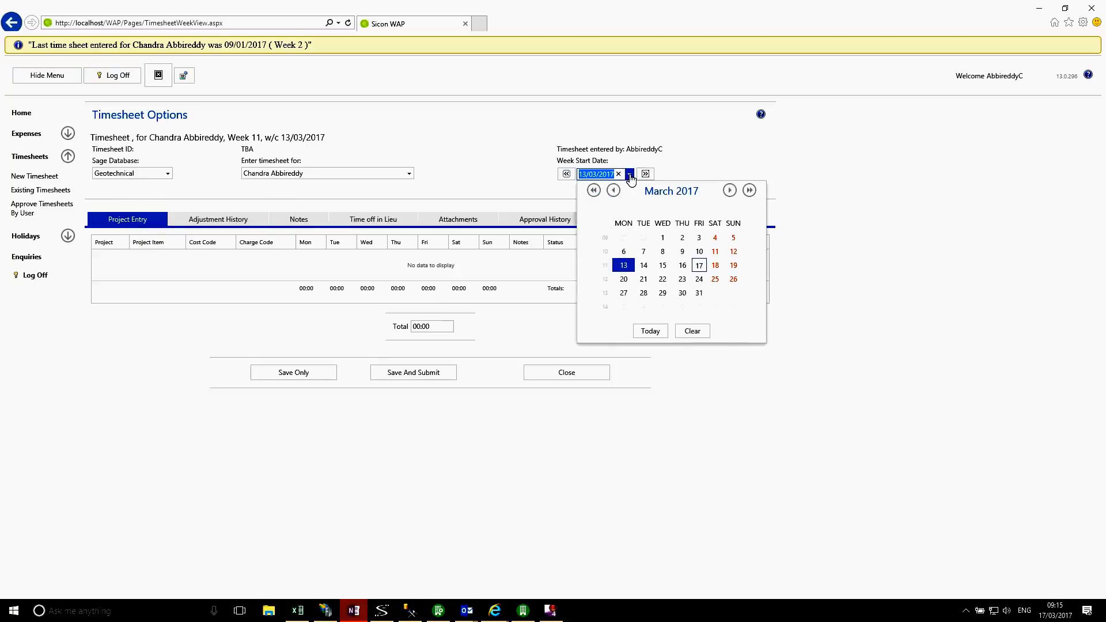
click(614, 191)
click(613, 191)
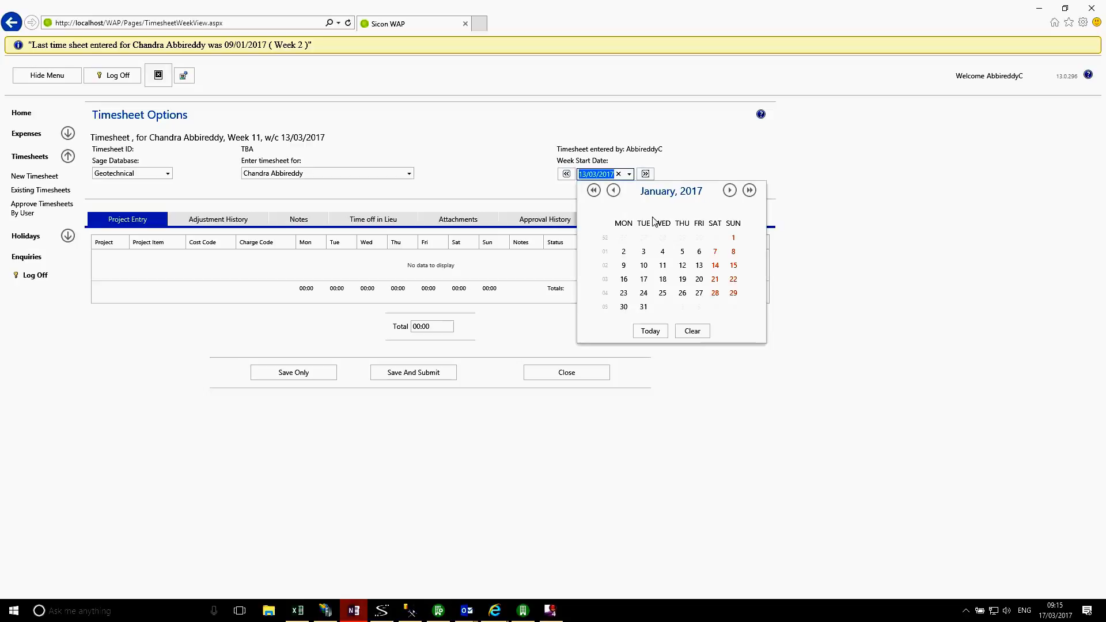
click(624, 280)
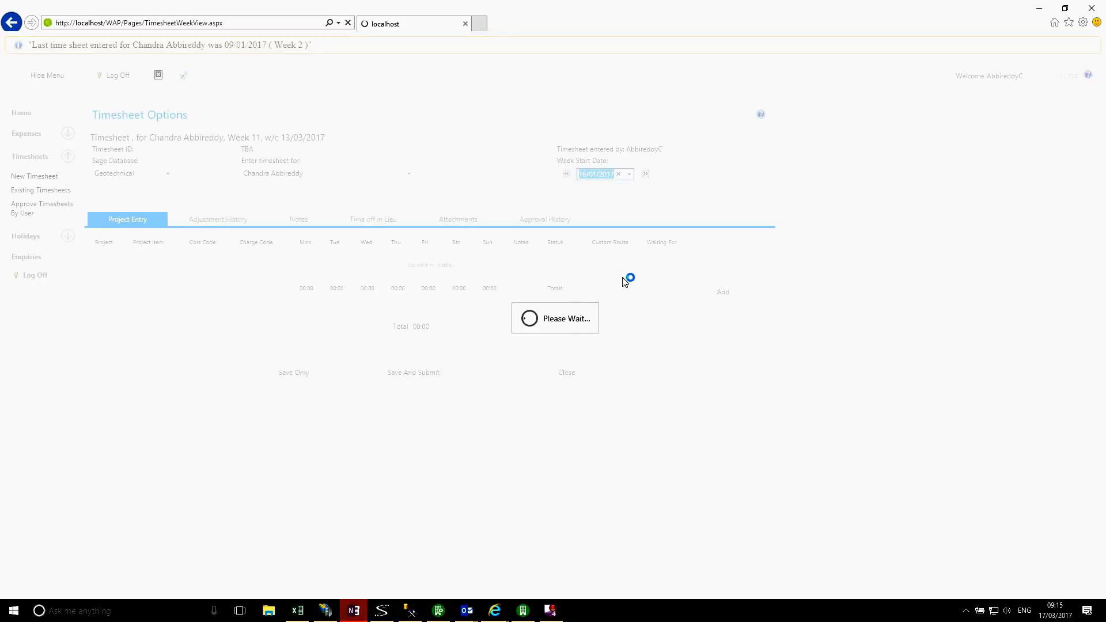
Add a project entry line with 08:00 for Monday, 08:00 for Tuesday and 06:00 for Wednesday.
click(720, 277)
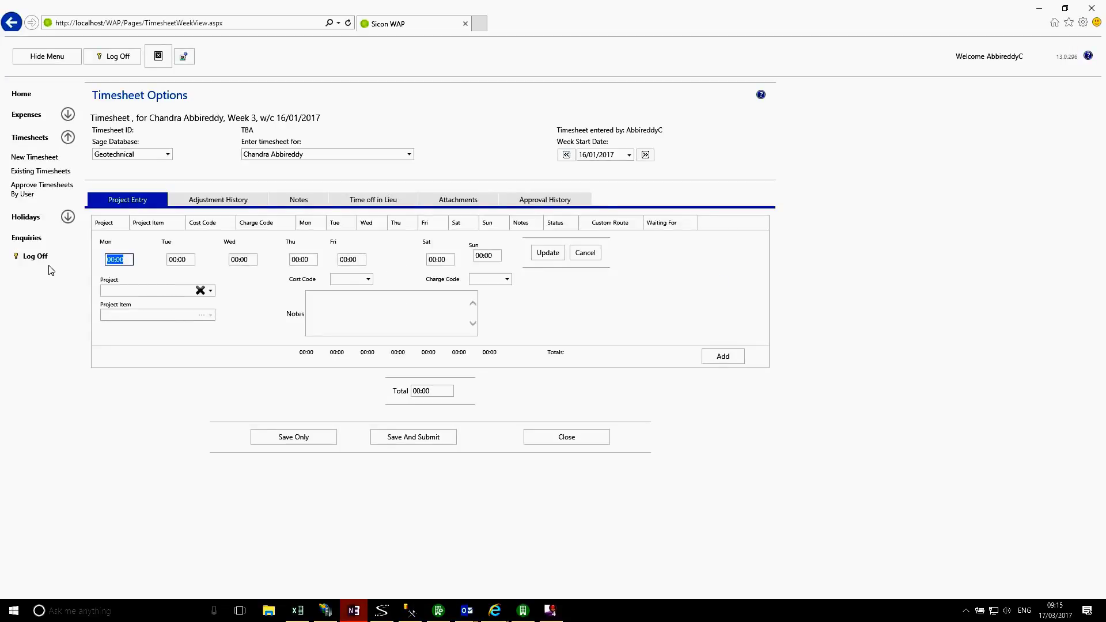
text(08:00)
key(Tab)
text(08:00)
key(Tab)
text(06:00)
key(Tab)
key(Tab)
key(Tab)
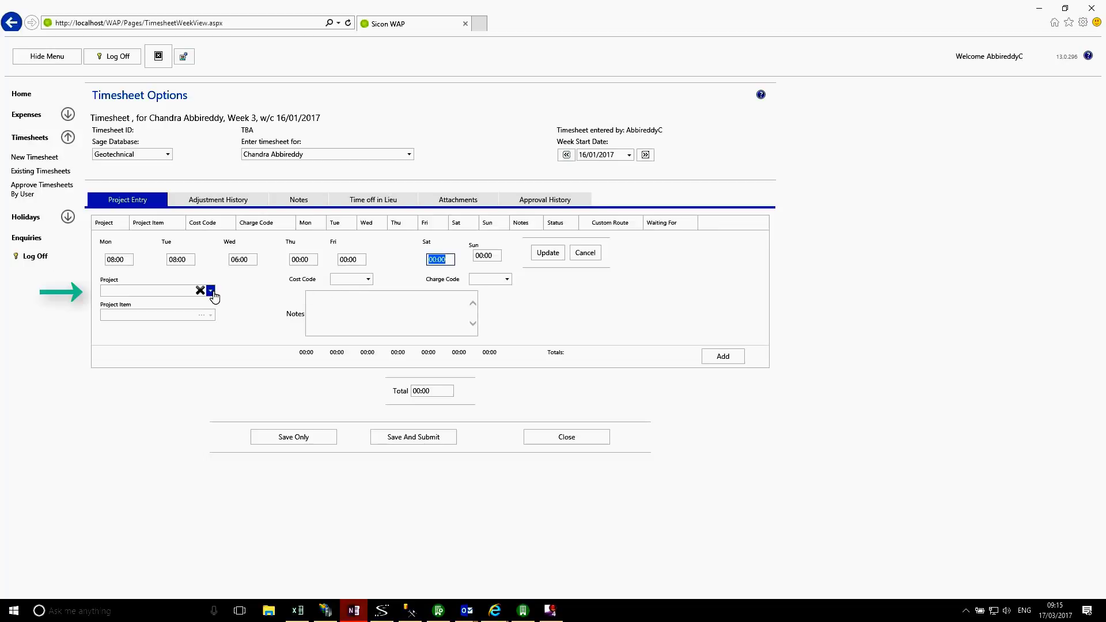
Filter the projects by "dun", assign 0011\10058 Dunedin Road to the line, and set its cost and charge codes to Standard.
click(211, 291)
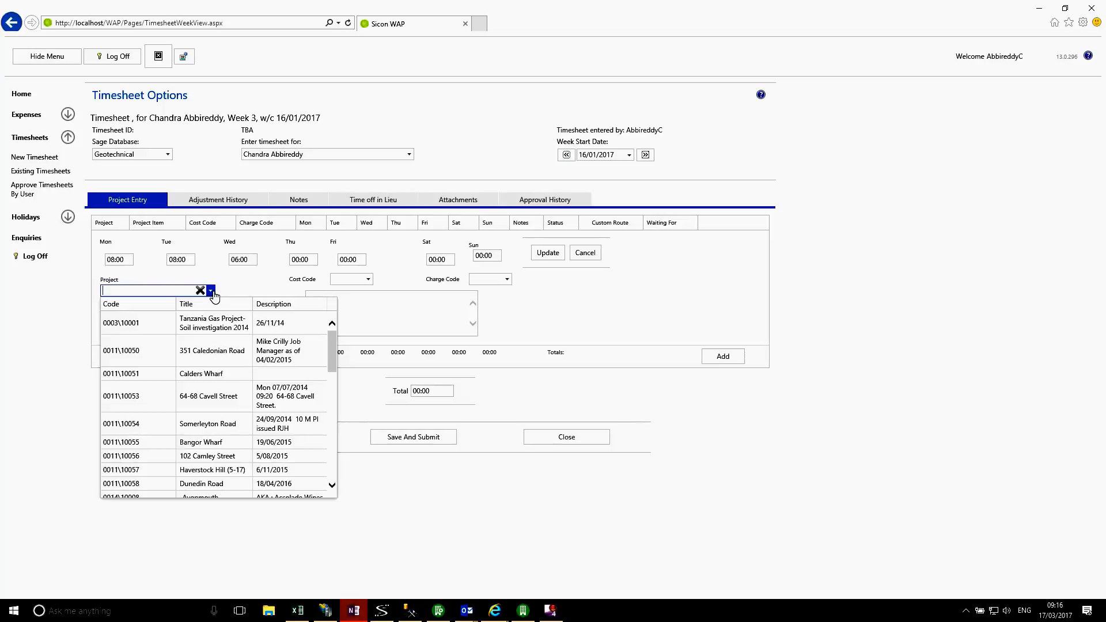
text(dun)
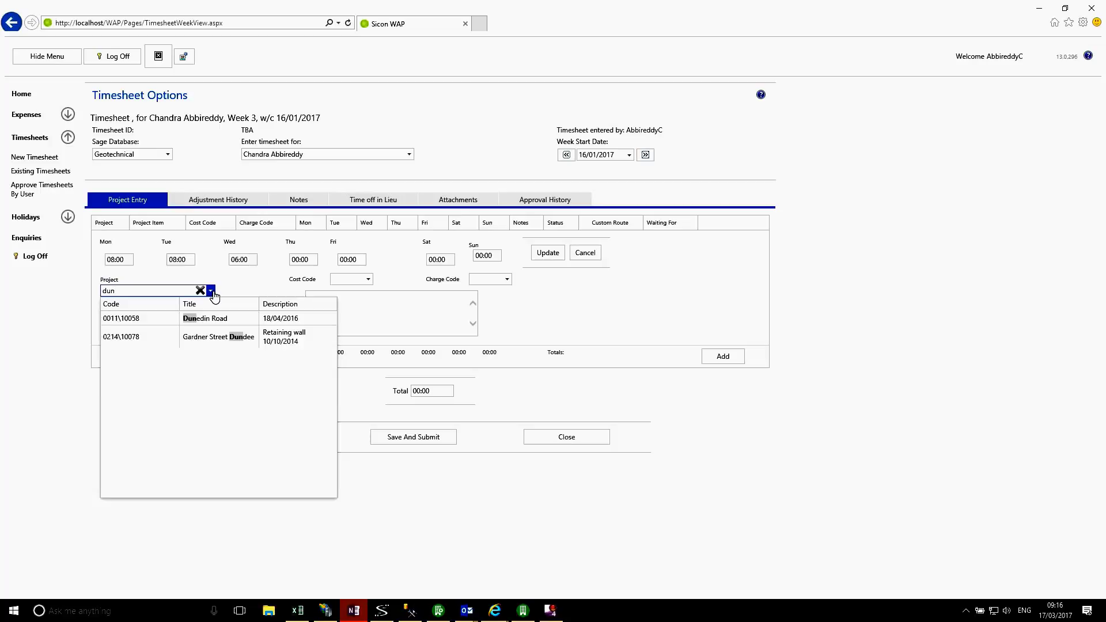
click(194, 322)
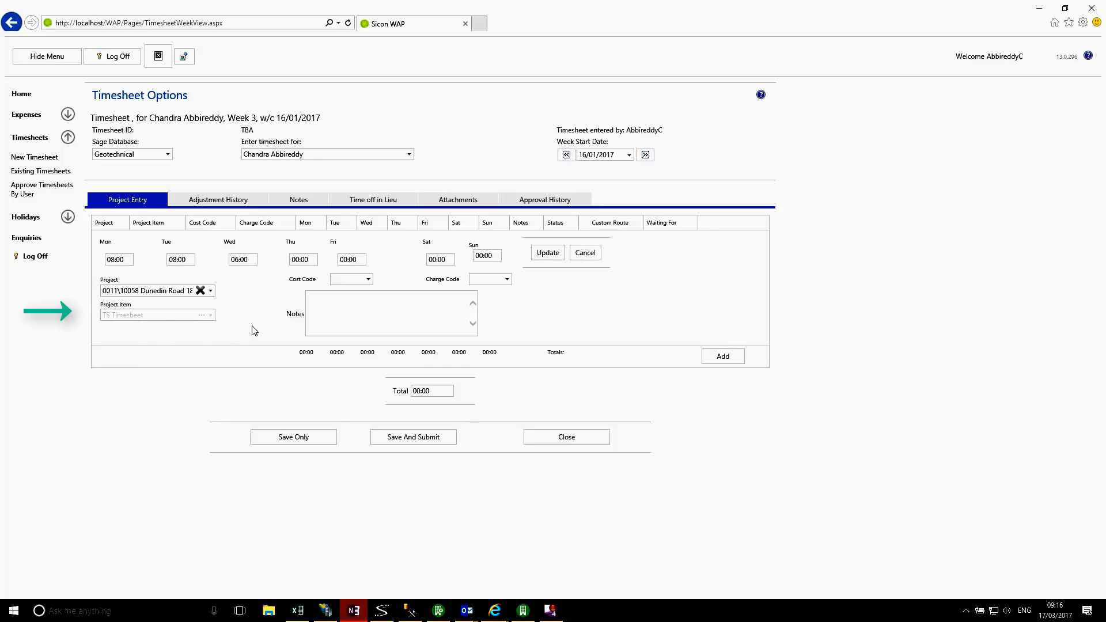
click(368, 280)
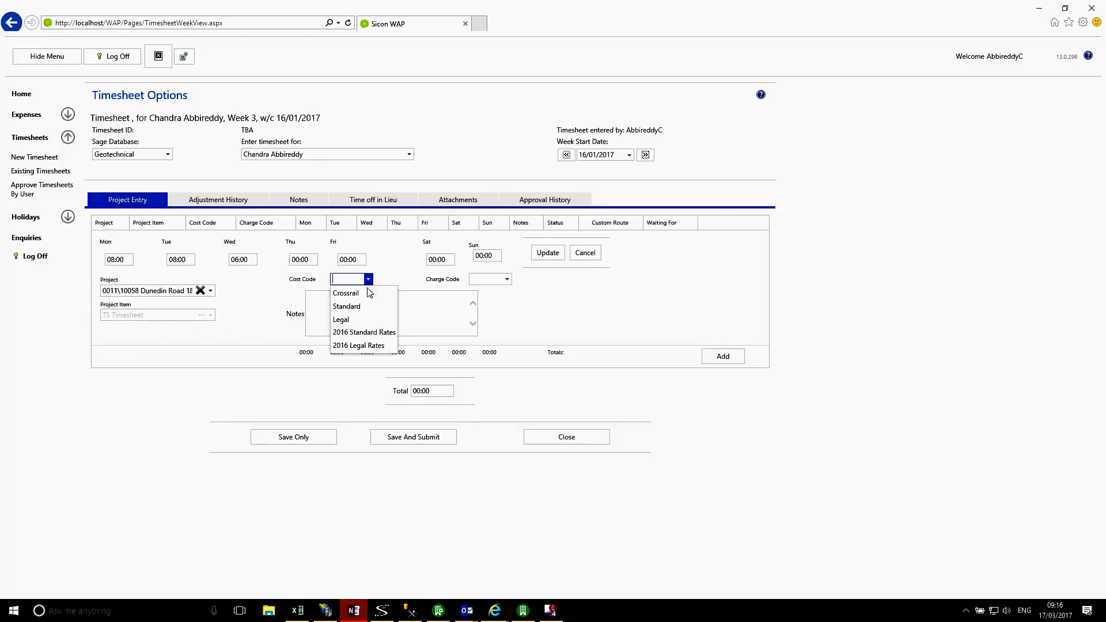
click(355, 307)
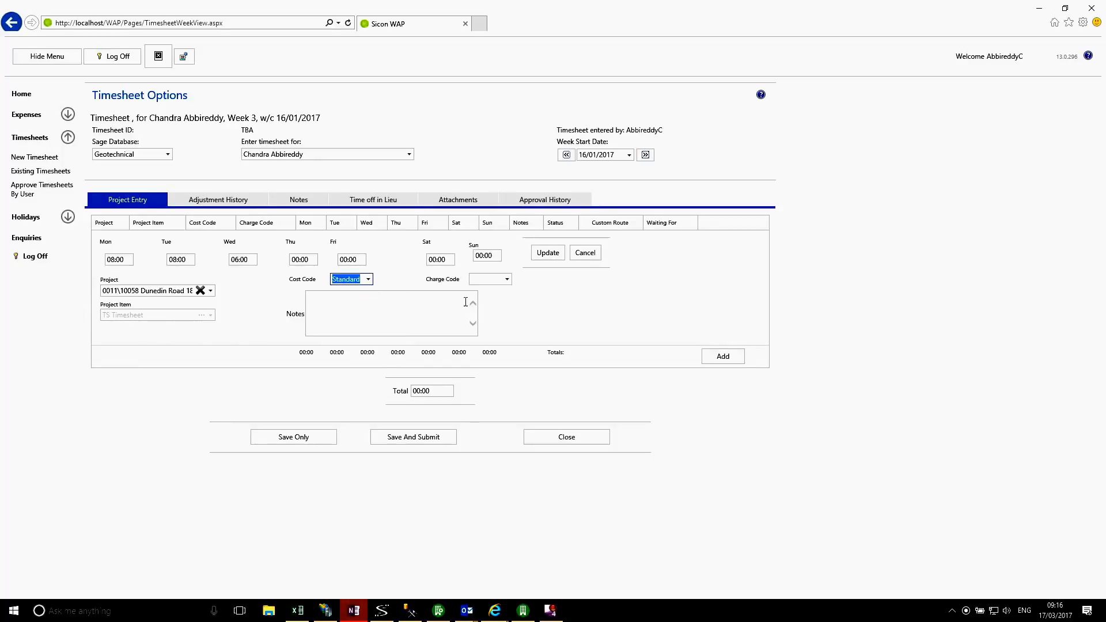
click(507, 280)
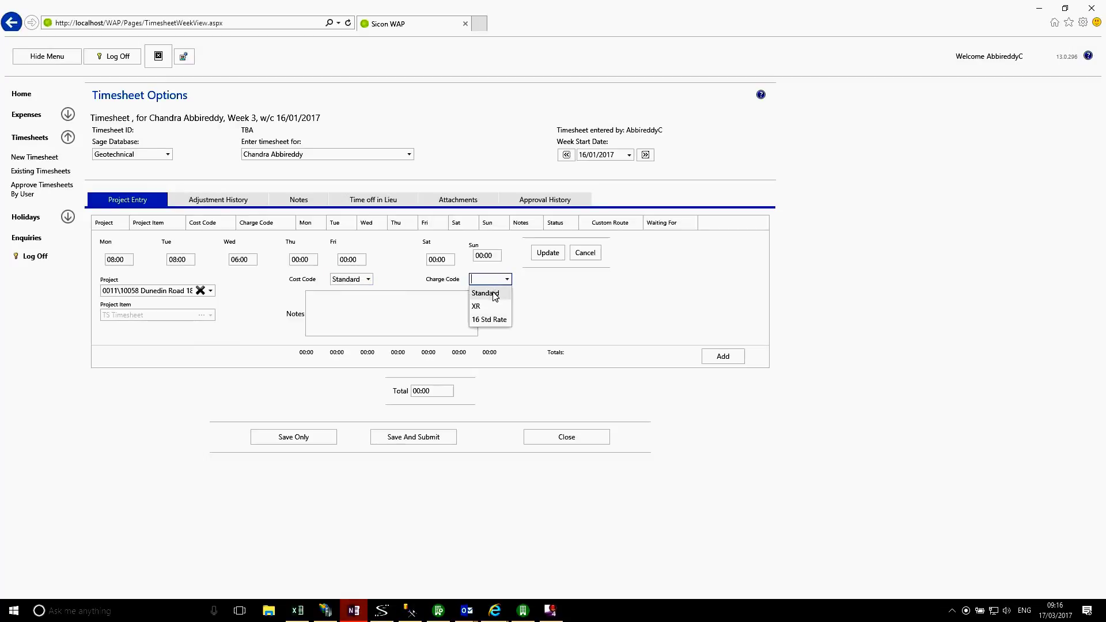
click(487, 294)
Enter the line note "Working on Clients Project" and save the Dunedin Road line to the timesheet.
click(364, 312)
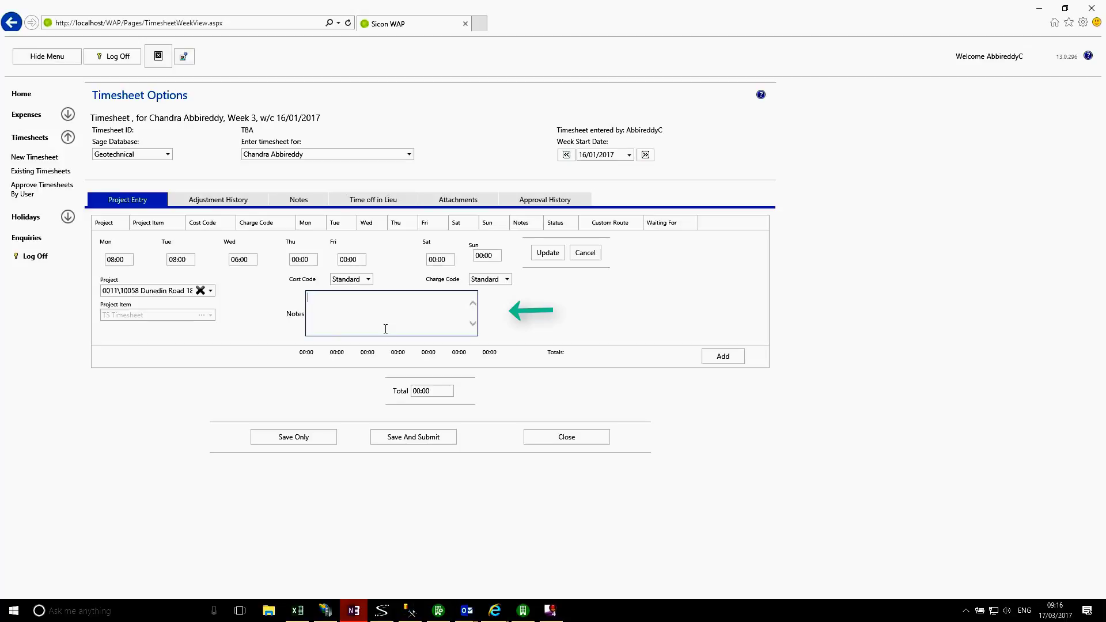
text(Working on Cl)
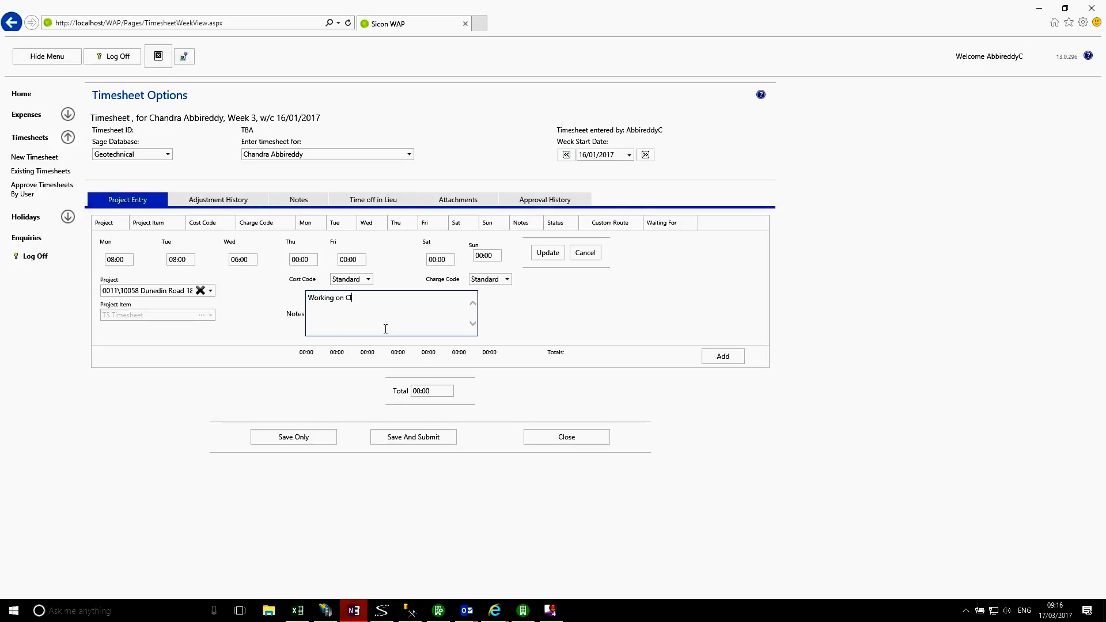
text(ients Project)
click(555, 258)
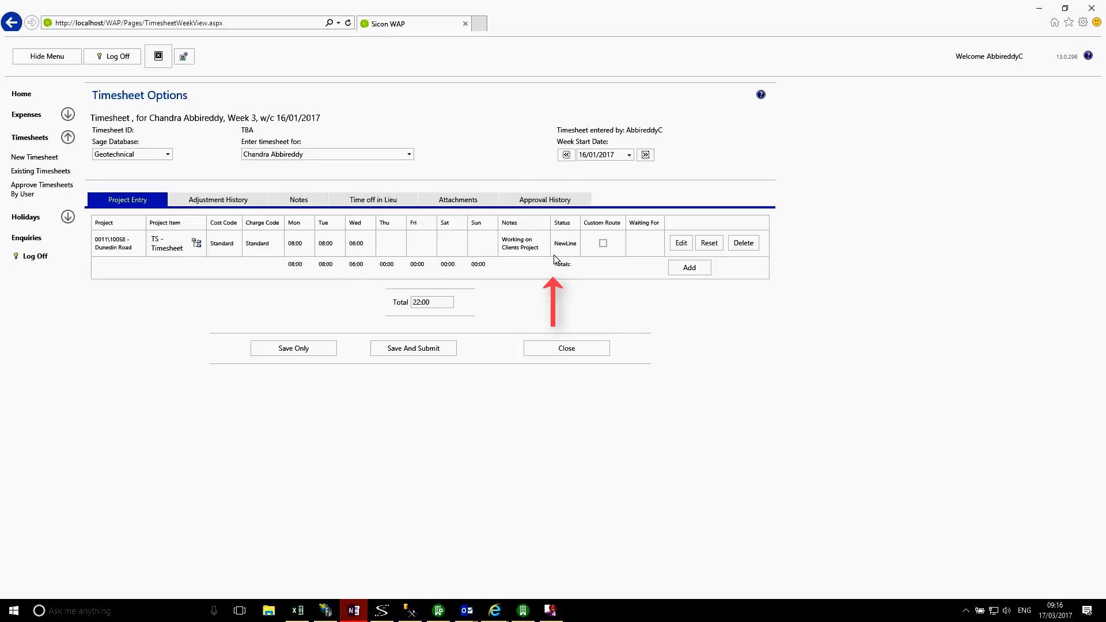
Add a second project entry line with 20:00 for Wednesday, 06:00 for Thursday and 07:00 for Friday.
click(681, 273)
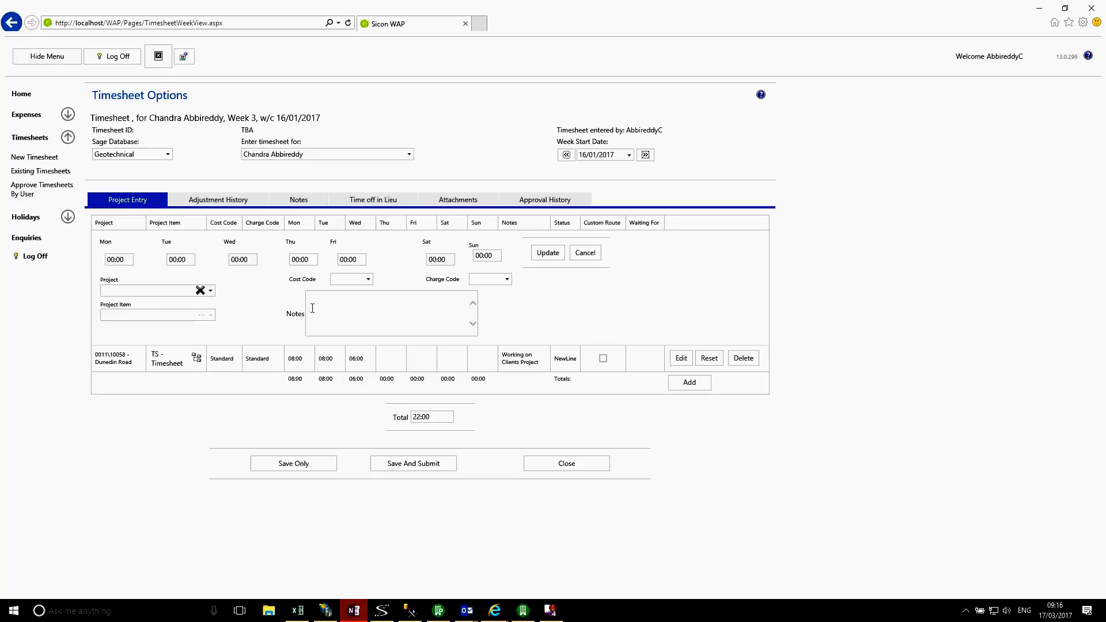
click(242, 260)
text(2)
key(Tab)
text(06)
key(Tab)
text(07)
key(Tab)
key(Tab)
Assign the second line to project 0011\10054 Somerleyton Road with cost code Standard and charge code Standard.
click(211, 291)
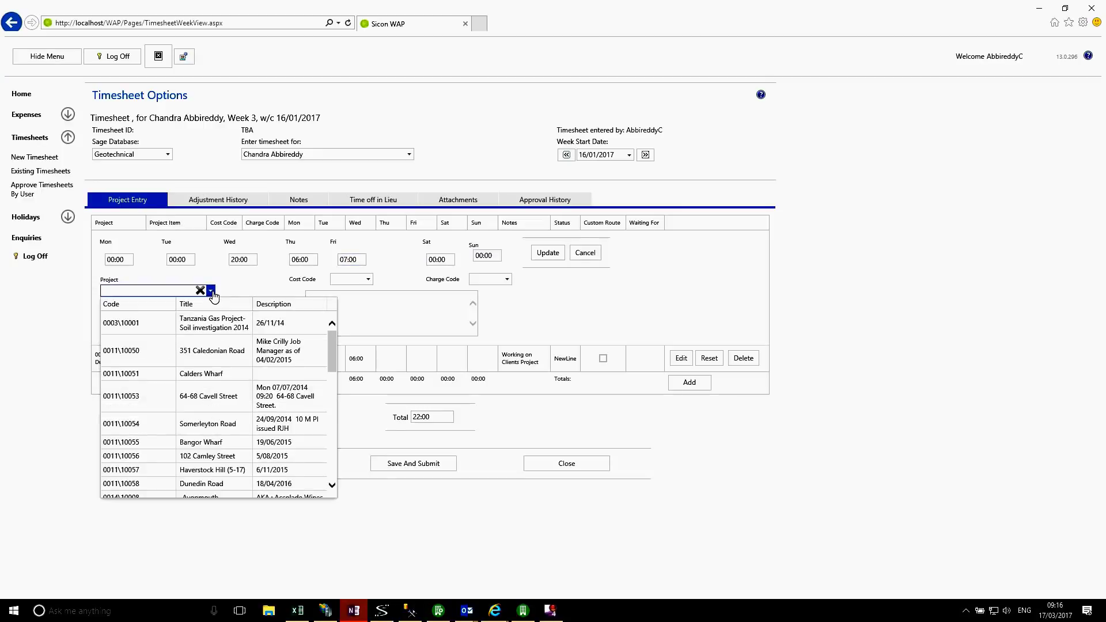
click(157, 427)
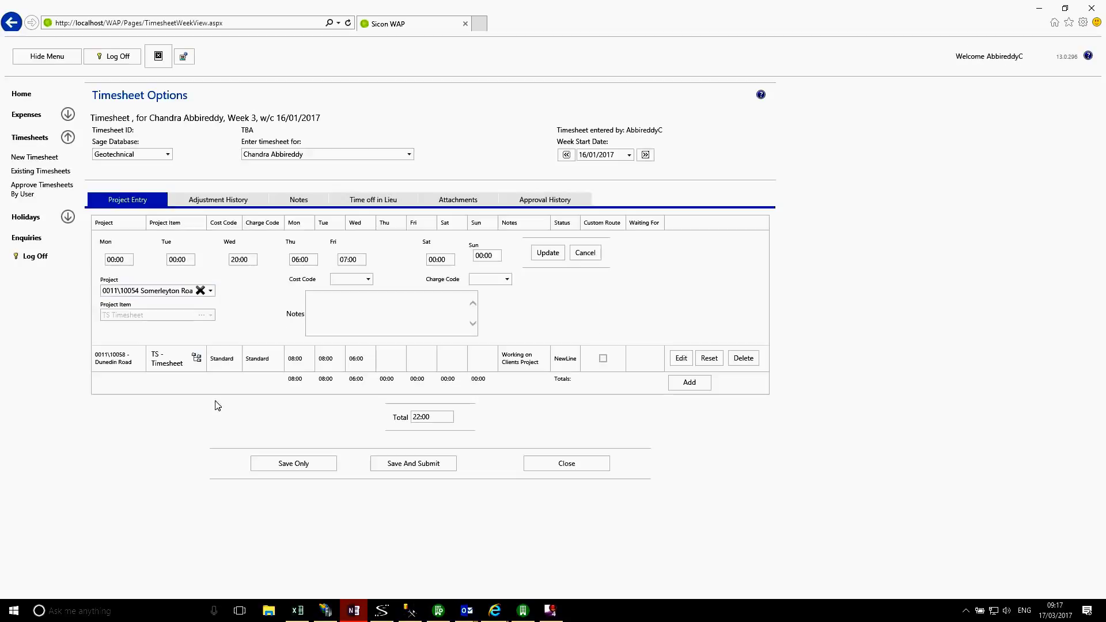
click(368, 279)
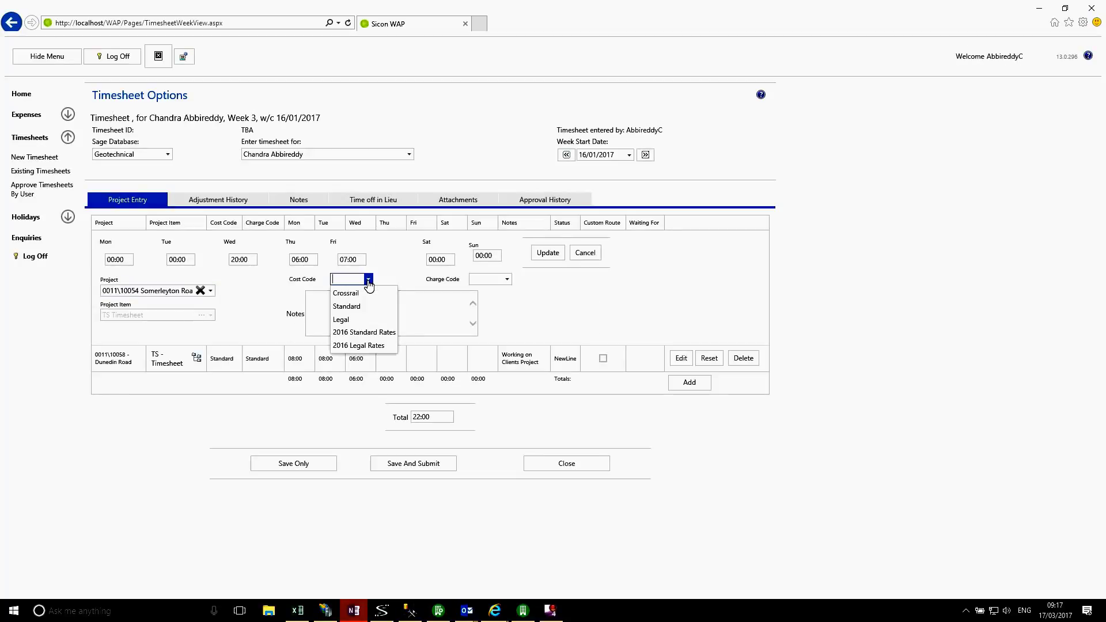
click(357, 306)
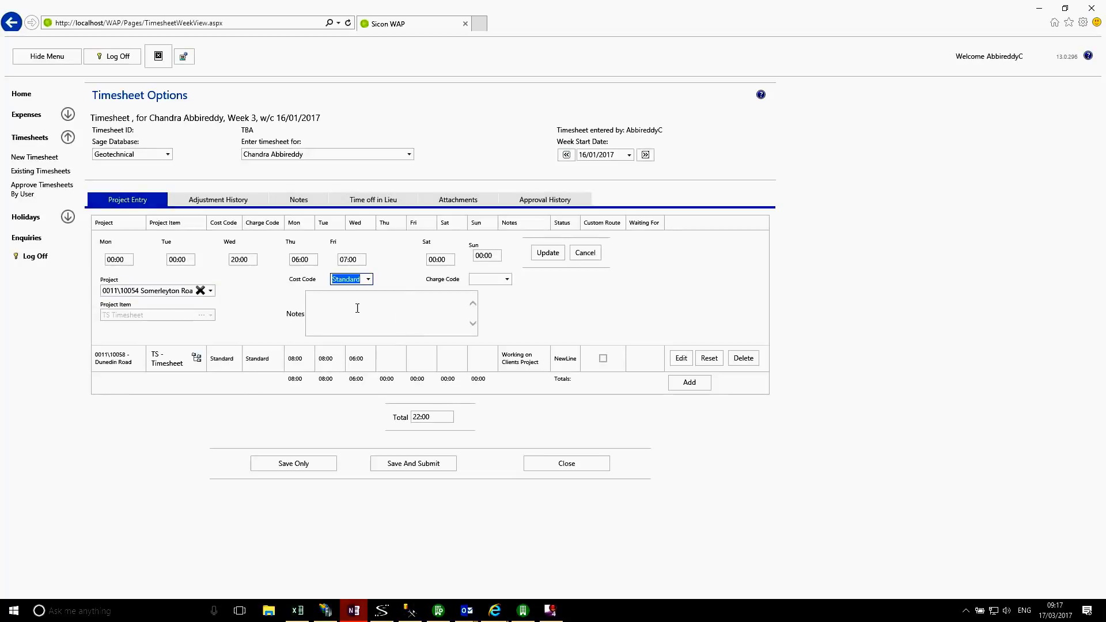
click(507, 280)
click(499, 295)
Enter the line note "Trial Site Testing" and save the Somerleyton Road line to the timesheet.
click(416, 311)
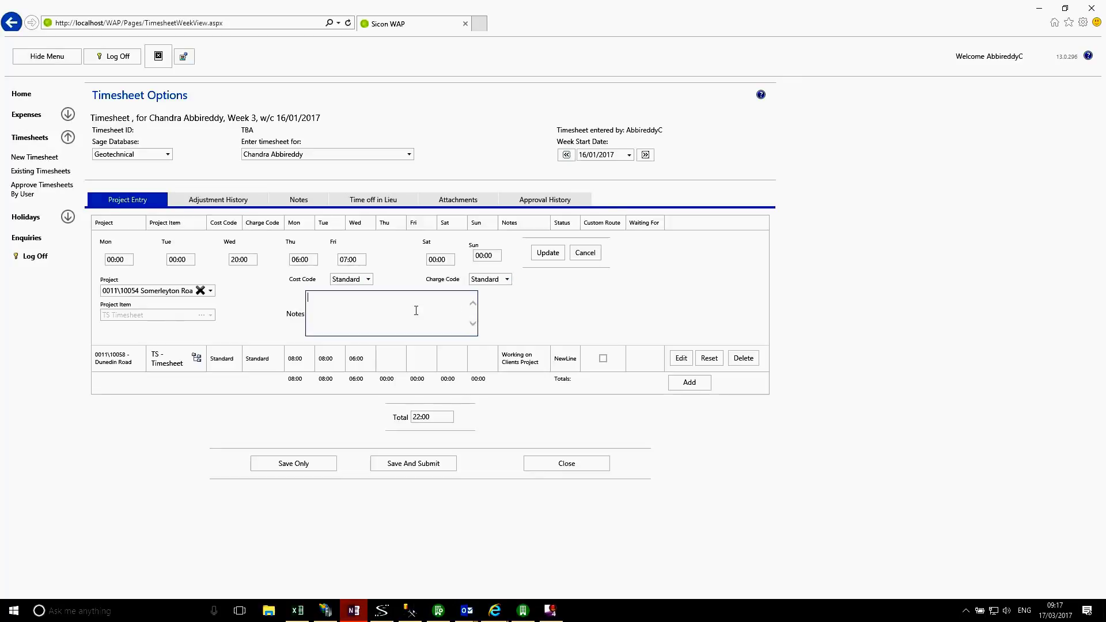
text(Trial Site Testing)
click(549, 254)
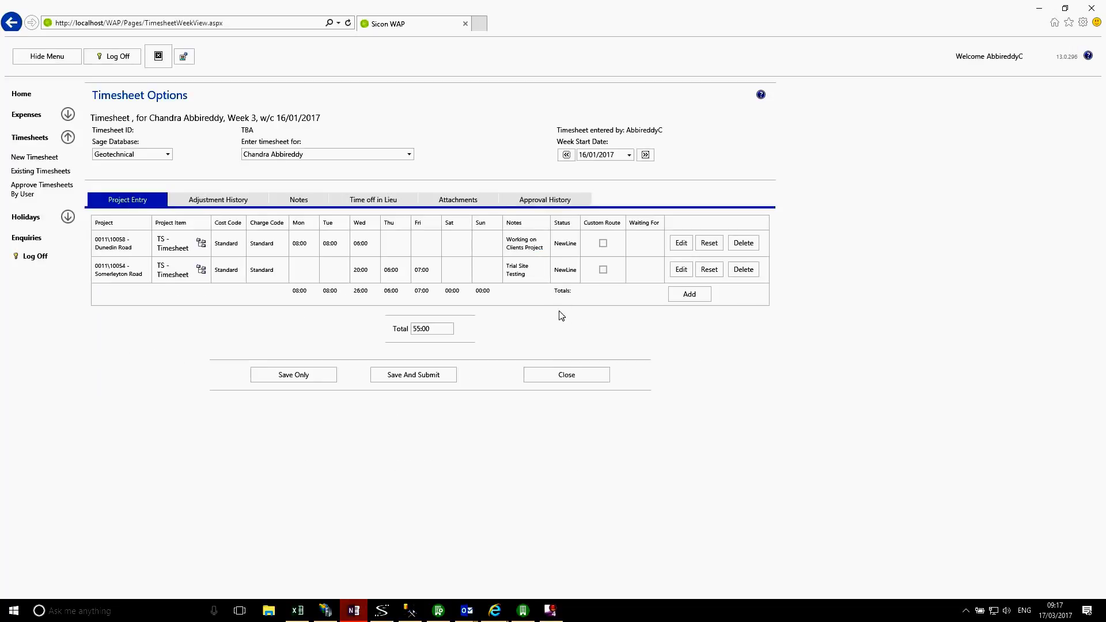
Correct the Wednesday hours of the Somerleyton Road line to 02:00 and save the line.
click(684, 275)
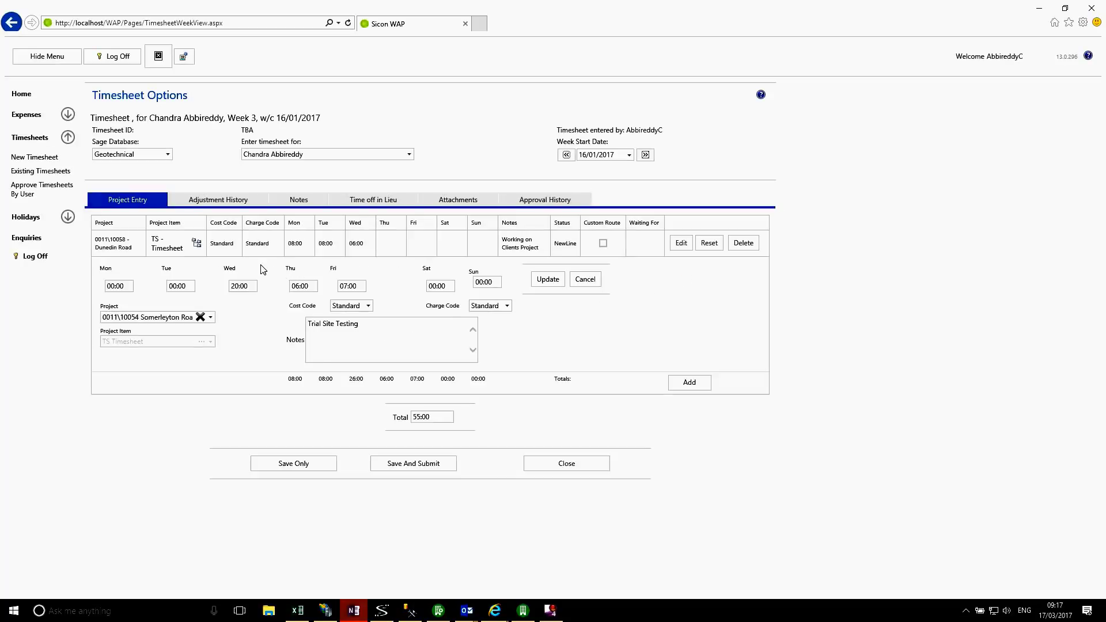
drag(250, 287, 214, 286)
key(Tab)
click(548, 279)
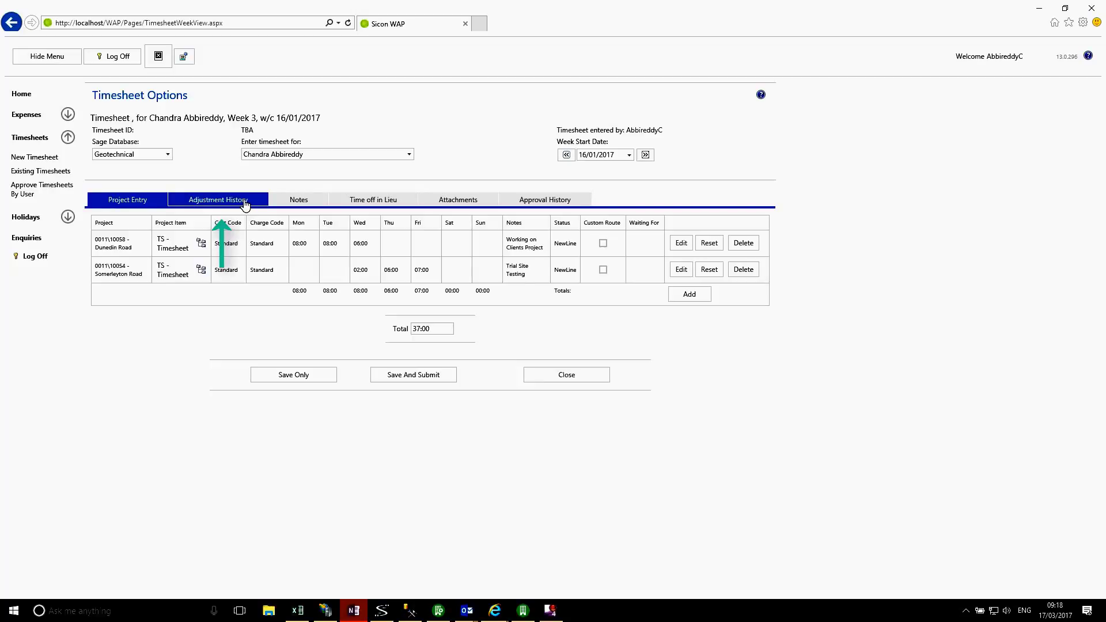
Review the timesheet's notes, time off in lieu and attachments sections.
click(292, 203)
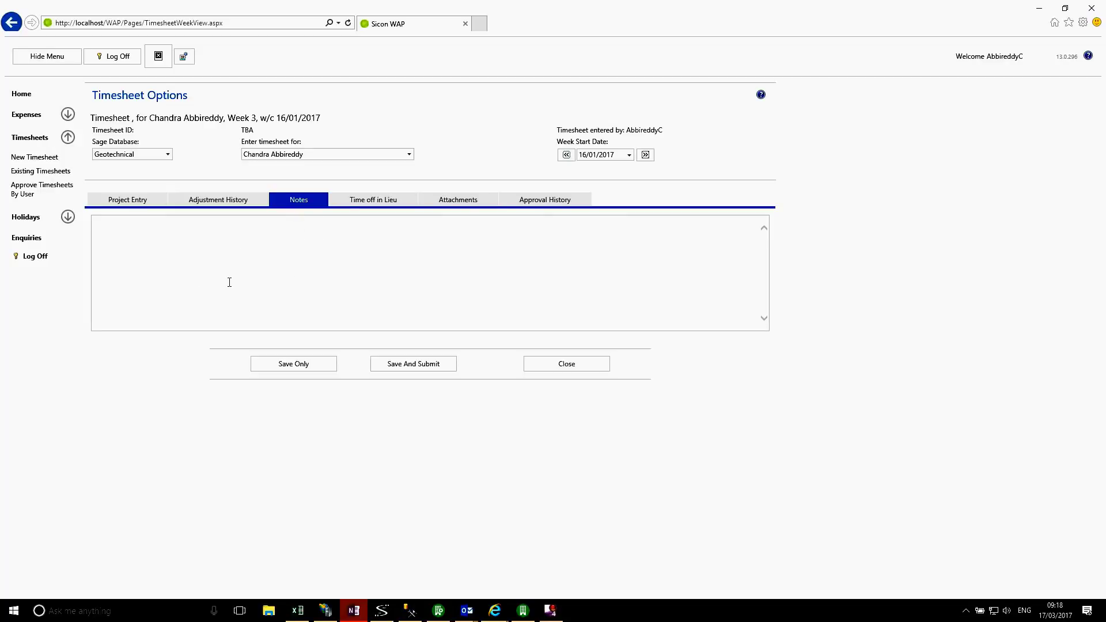
click(382, 205)
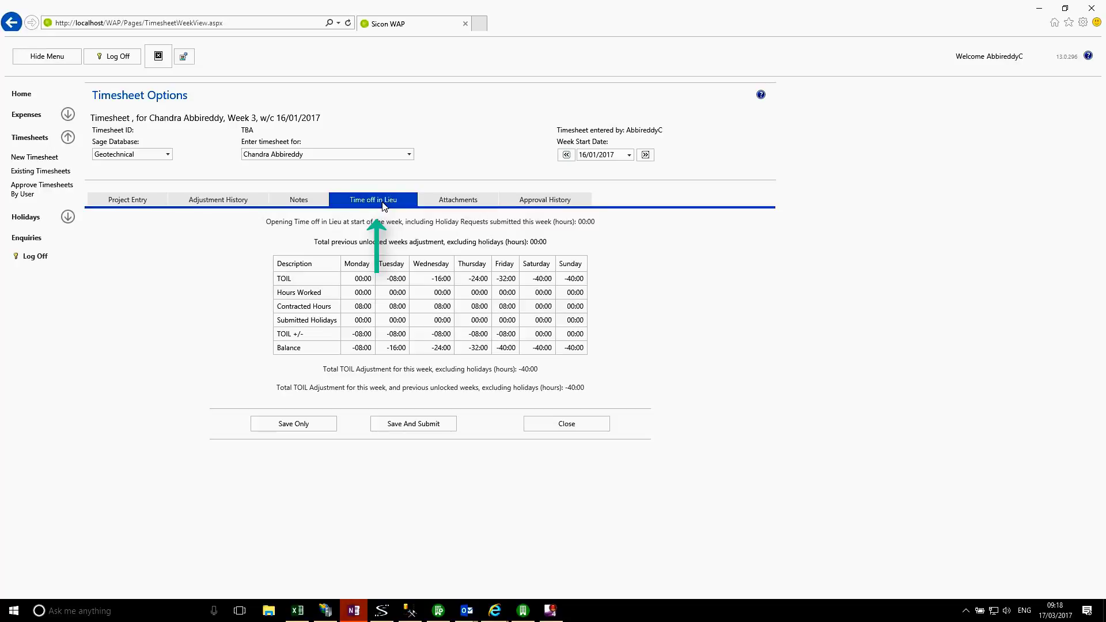
click(480, 208)
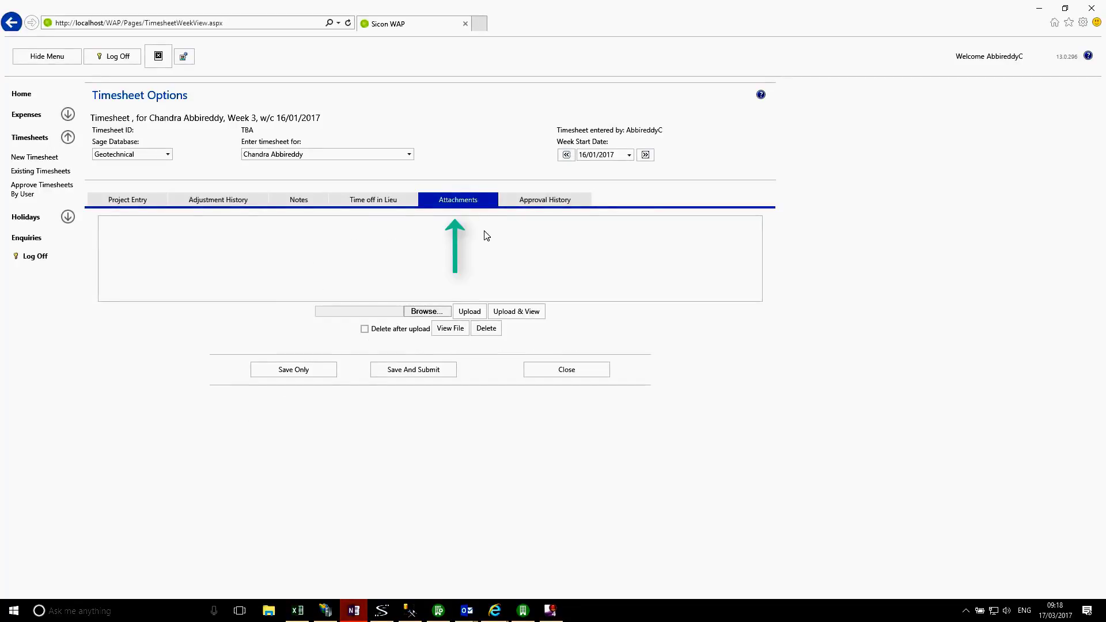
Check the timesheet's approval history, save the timesheet without submitting it, and close the timesheet entry page.
click(545, 201)
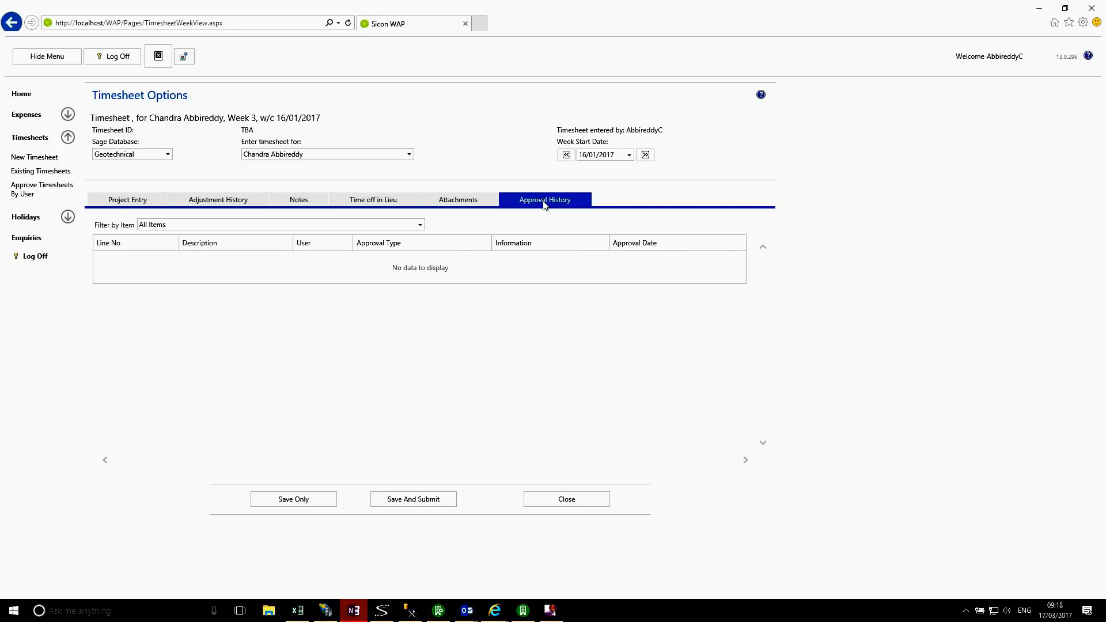
click(297, 502)
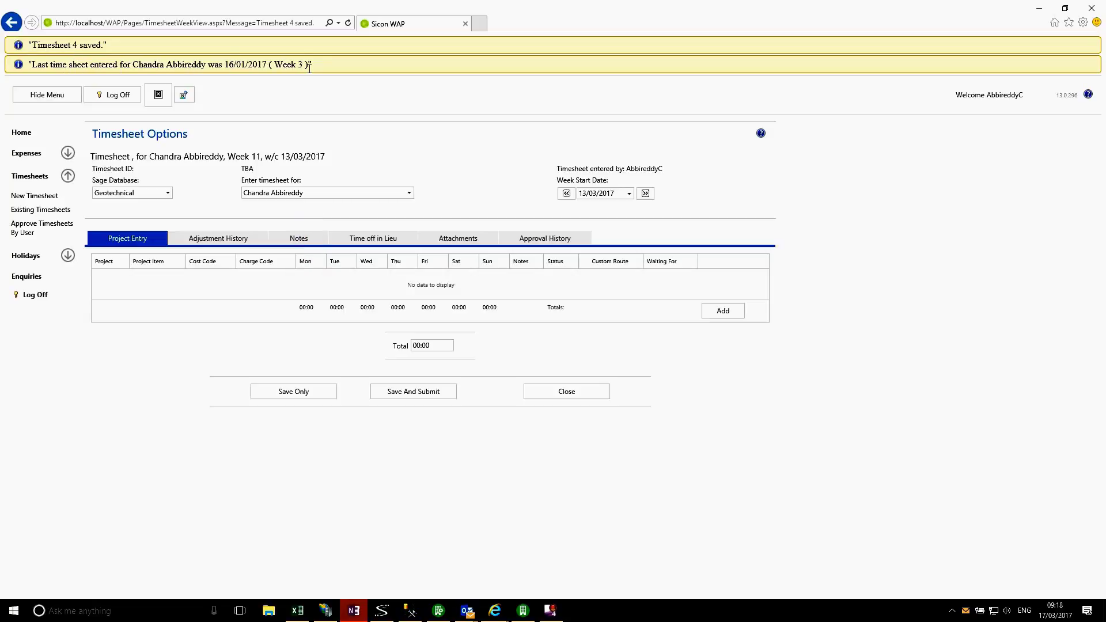
click(566, 395)
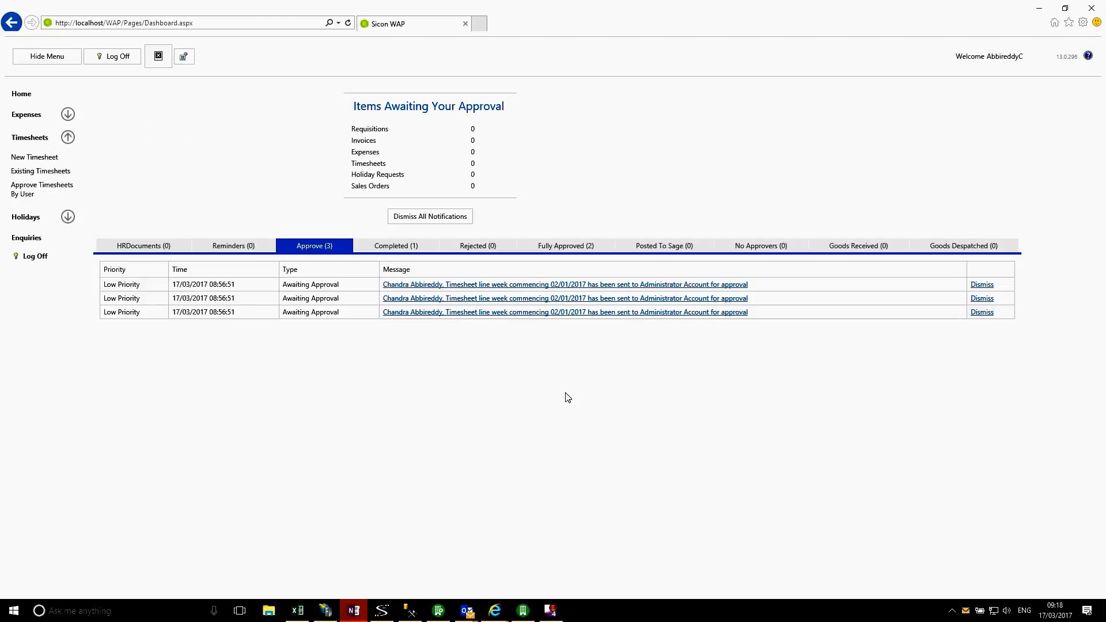
Log off and log back in with the employee's username.
click(36, 257)
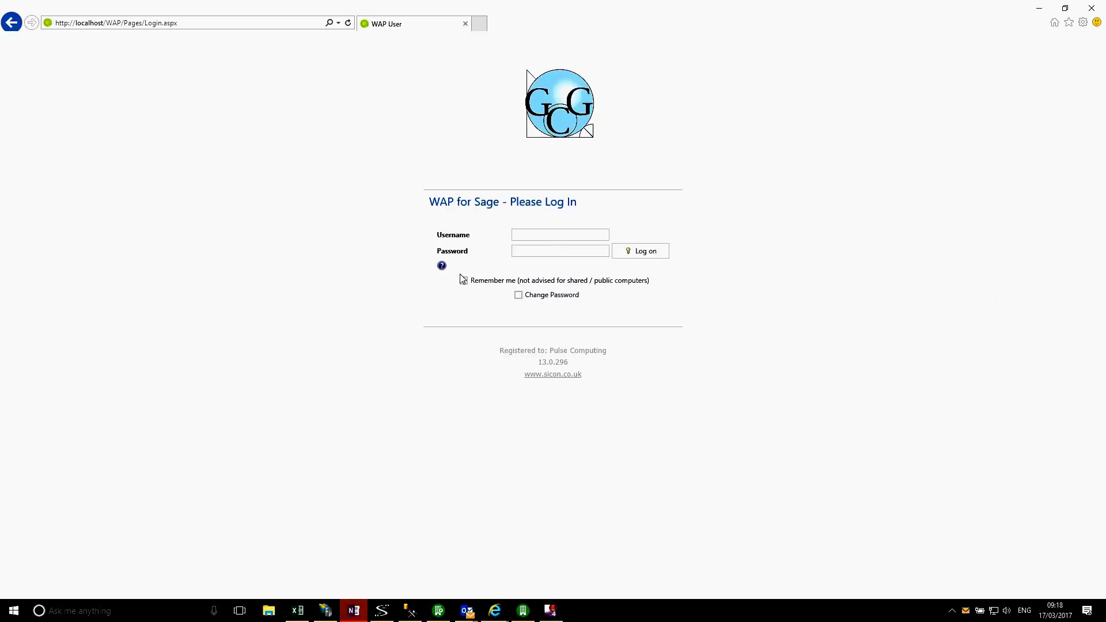
click(538, 234)
text(a)
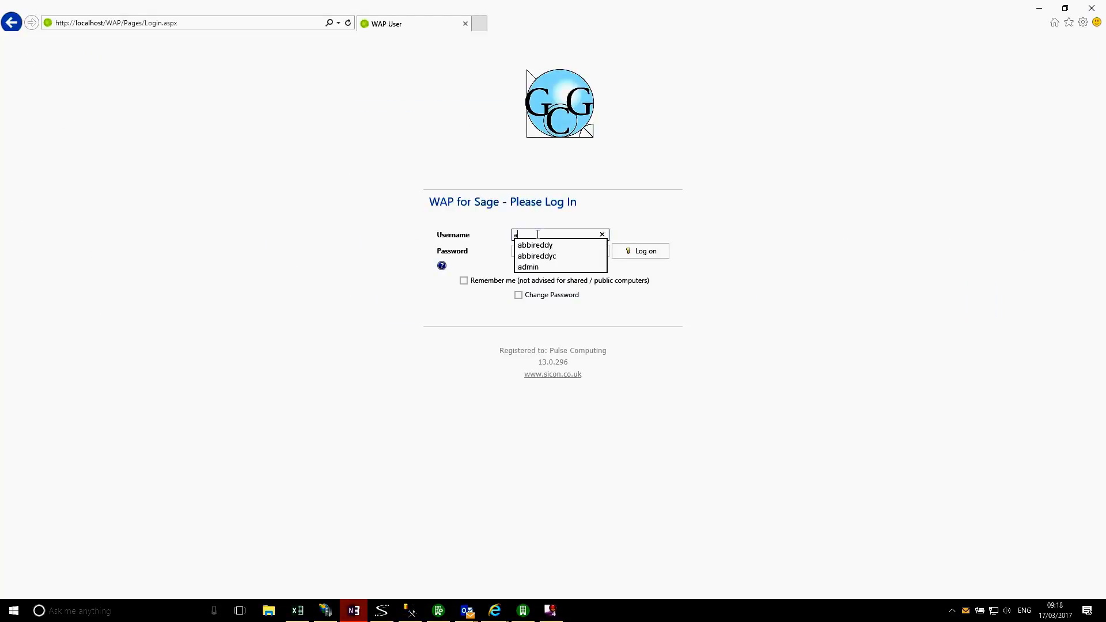
key(Return)
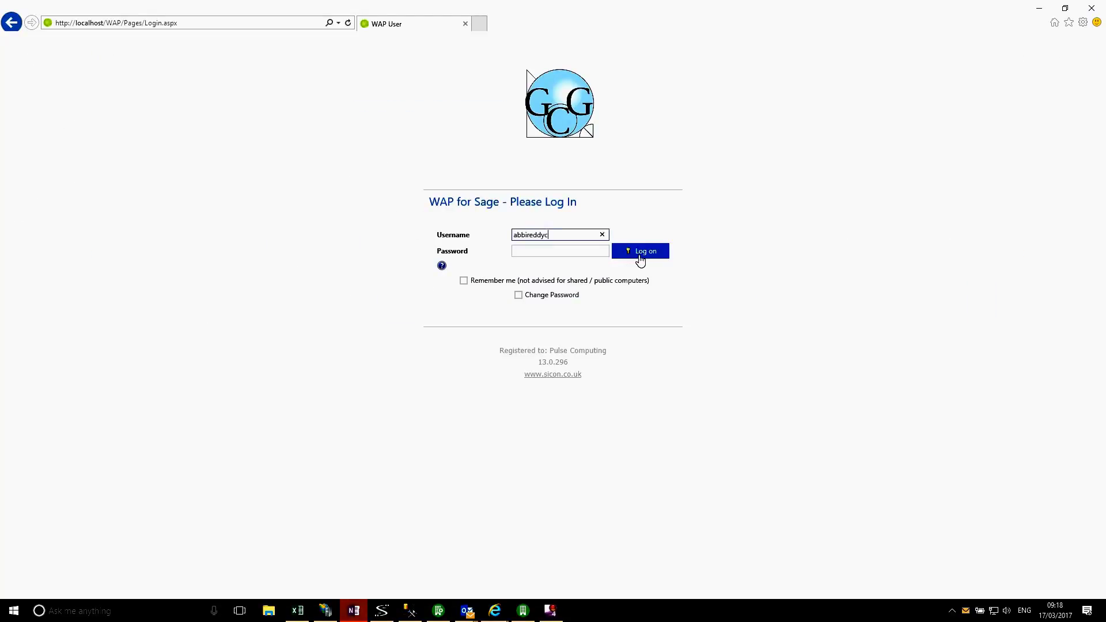
click(639, 259)
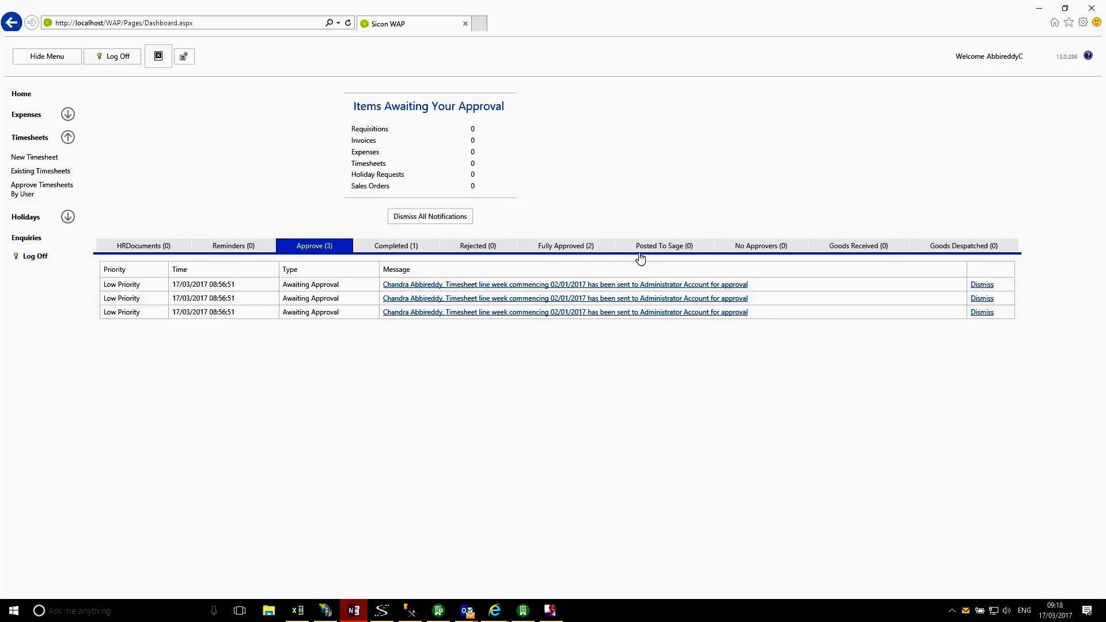
Reopen the new timesheet for week 16/01/2017 from the existing timesheets, save and submit it for approval, and close the entry page.
click(66, 174)
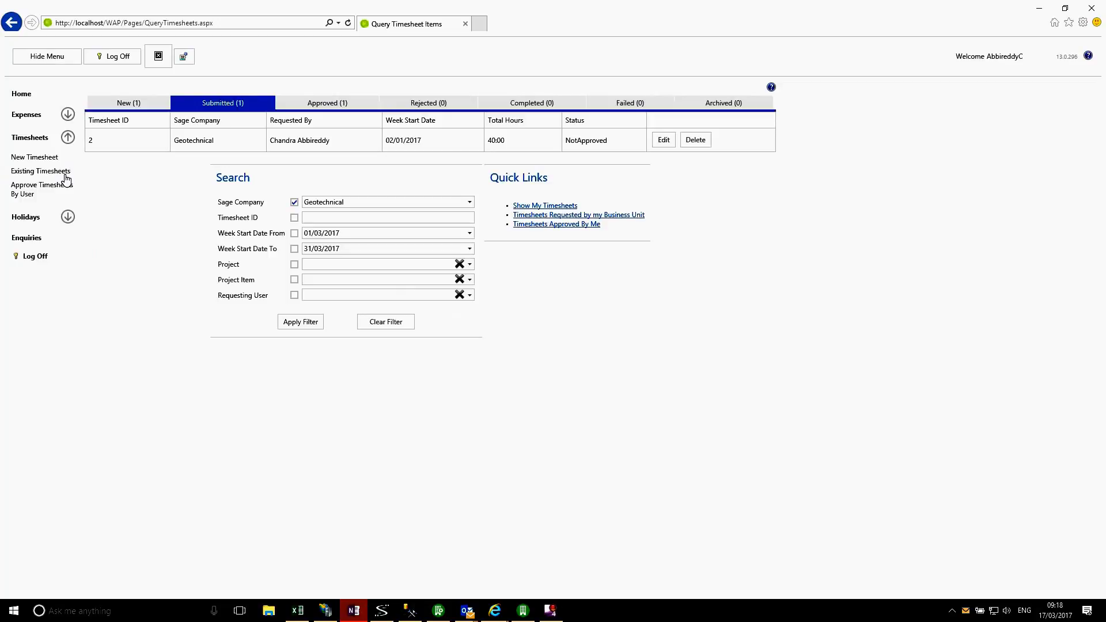
click(309, 323)
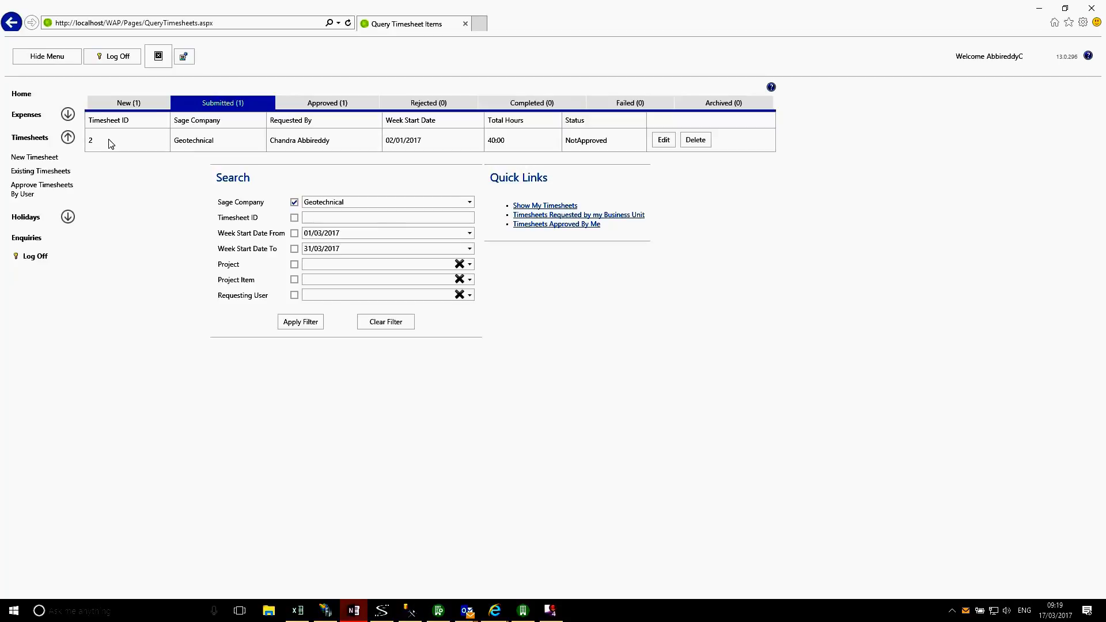
click(118, 106)
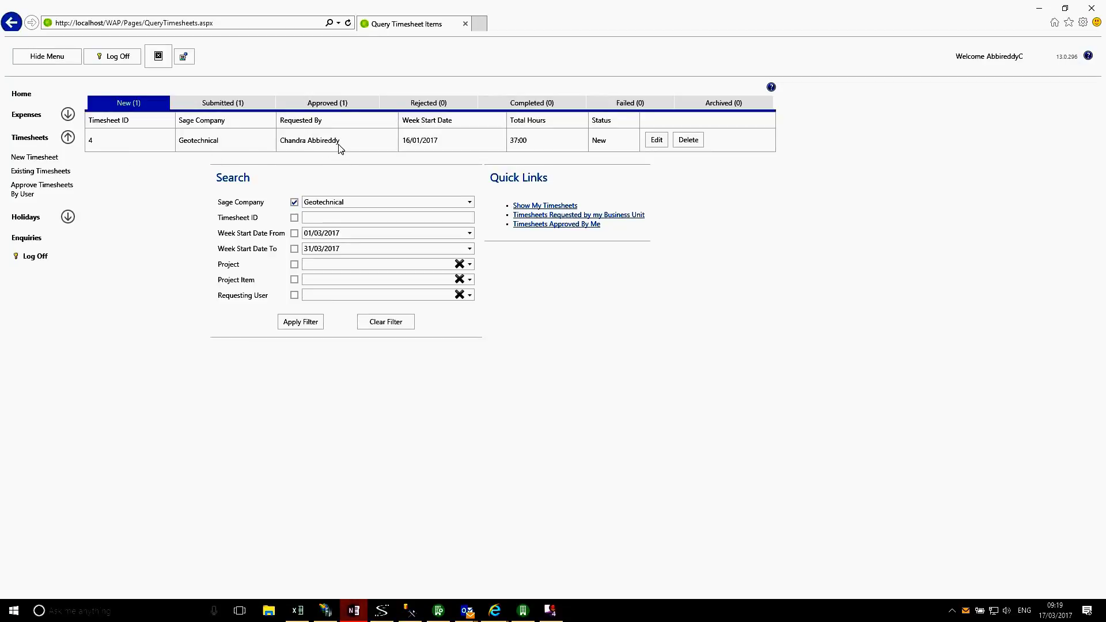
click(658, 141)
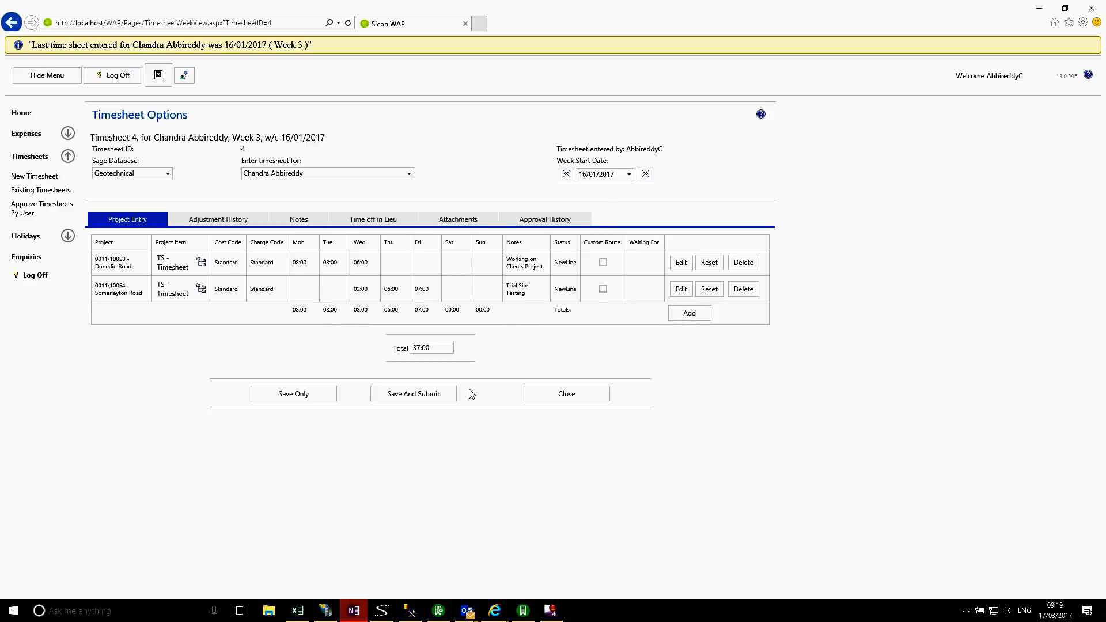
click(416, 394)
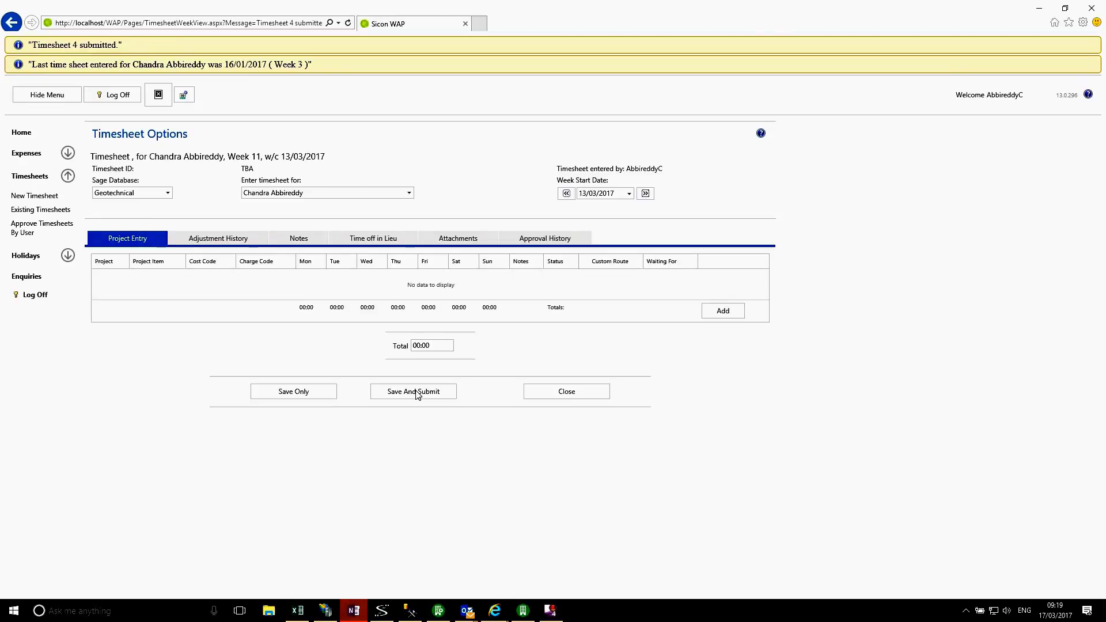
click(550, 392)
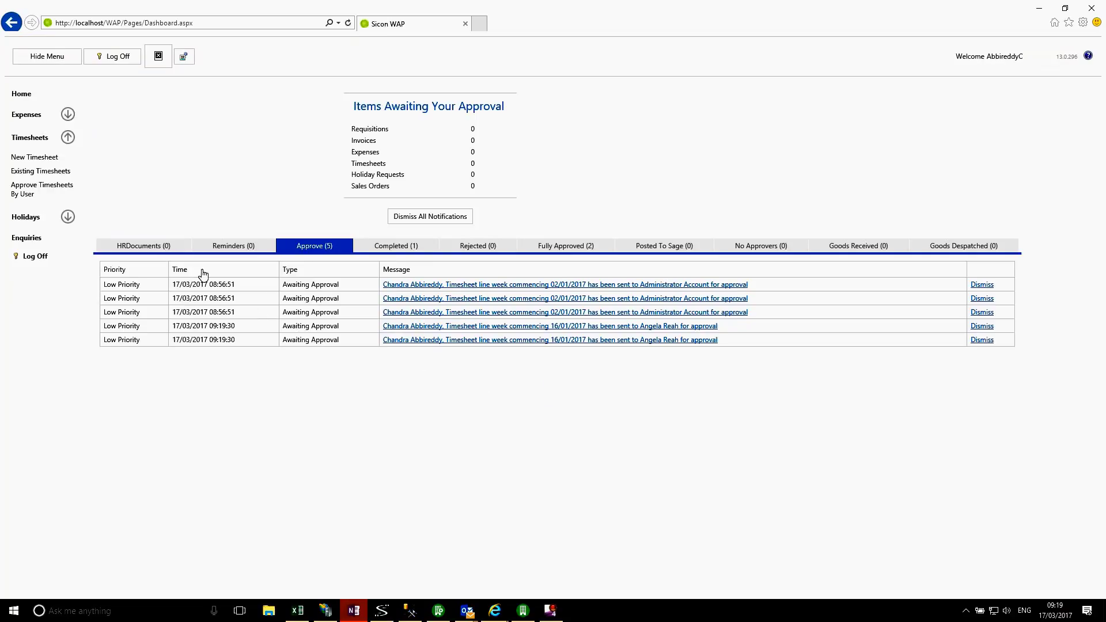
Refresh the existing timesheets and examine the line status and approver of the submitted 16/01/2017 timesheet.
click(57, 172)
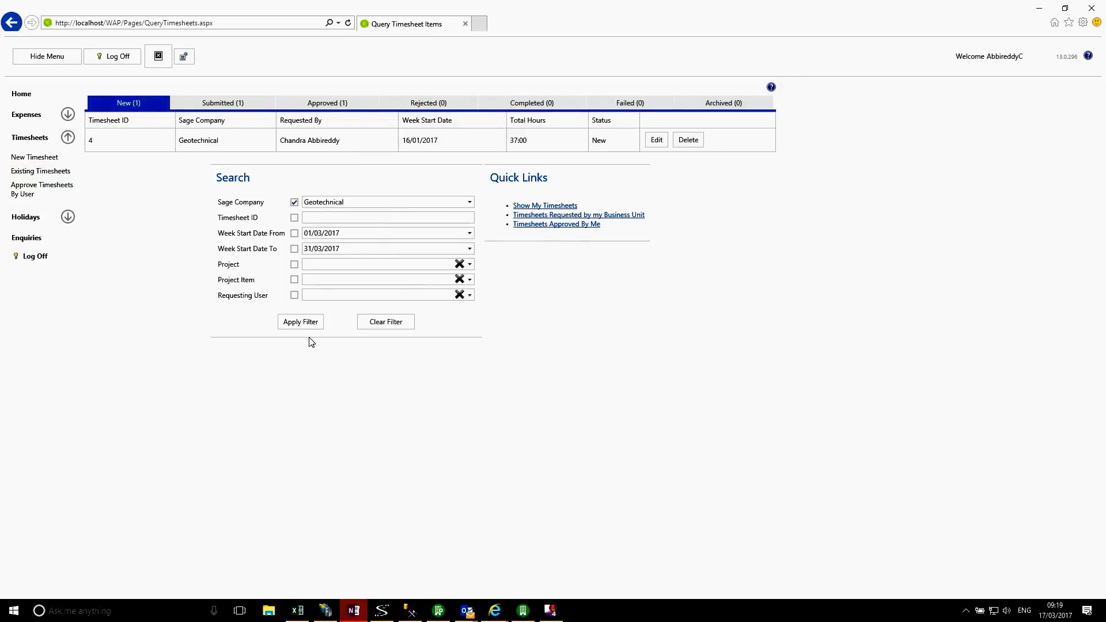
click(305, 326)
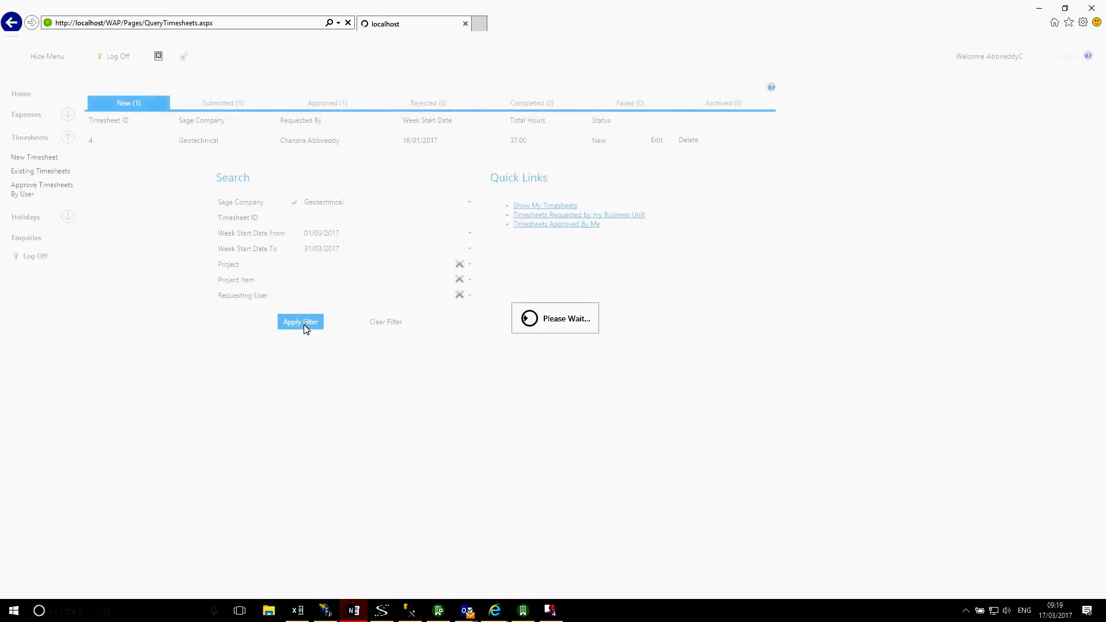
click(206, 109)
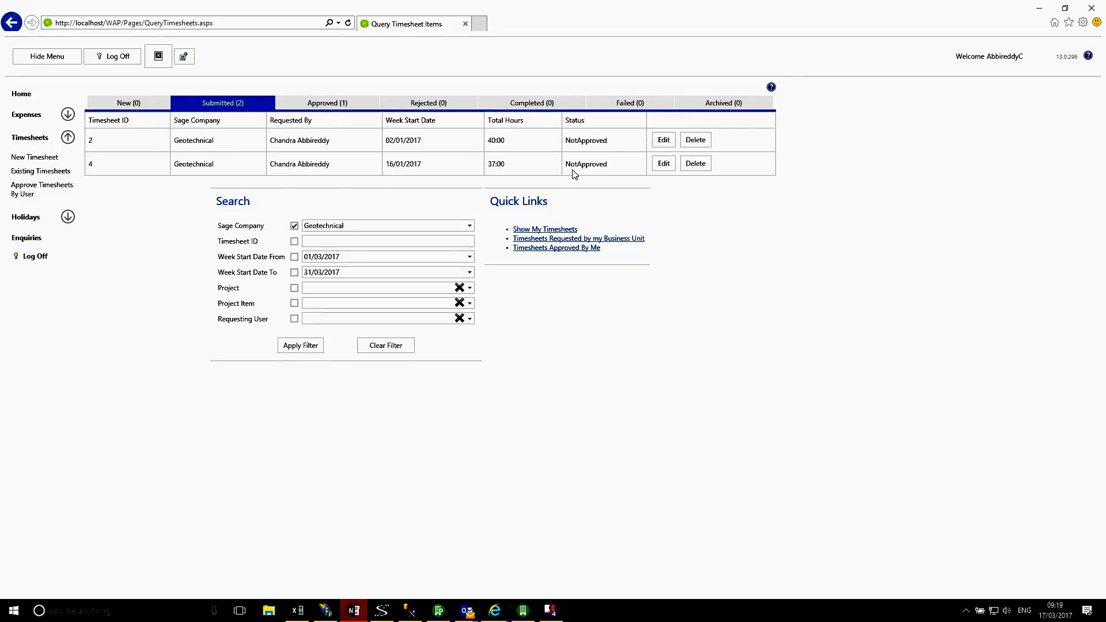
click(663, 164)
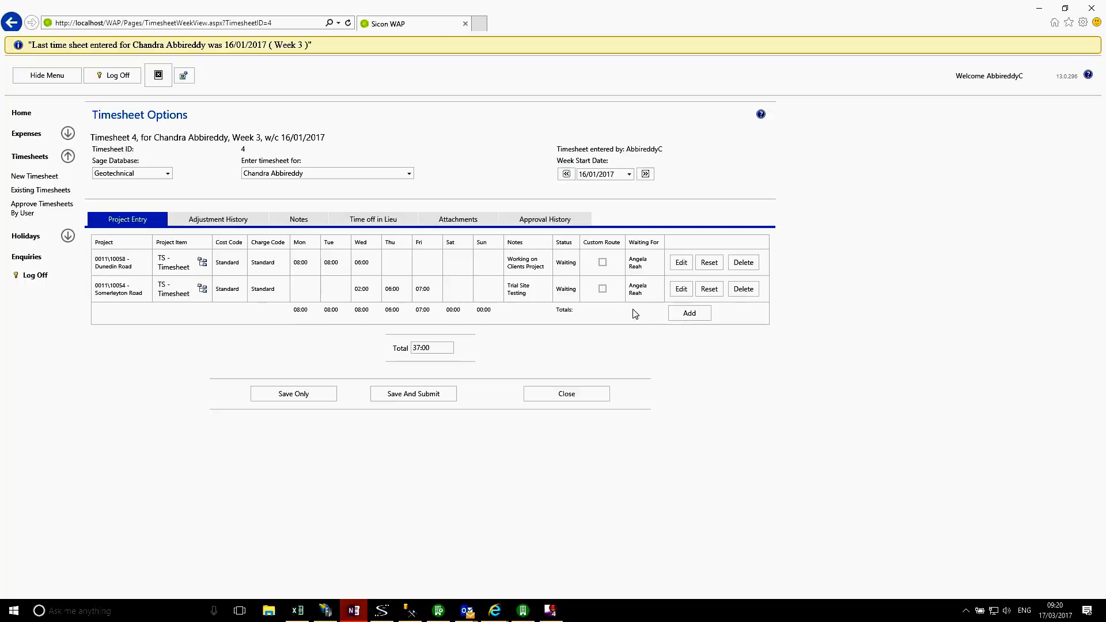
click(587, 394)
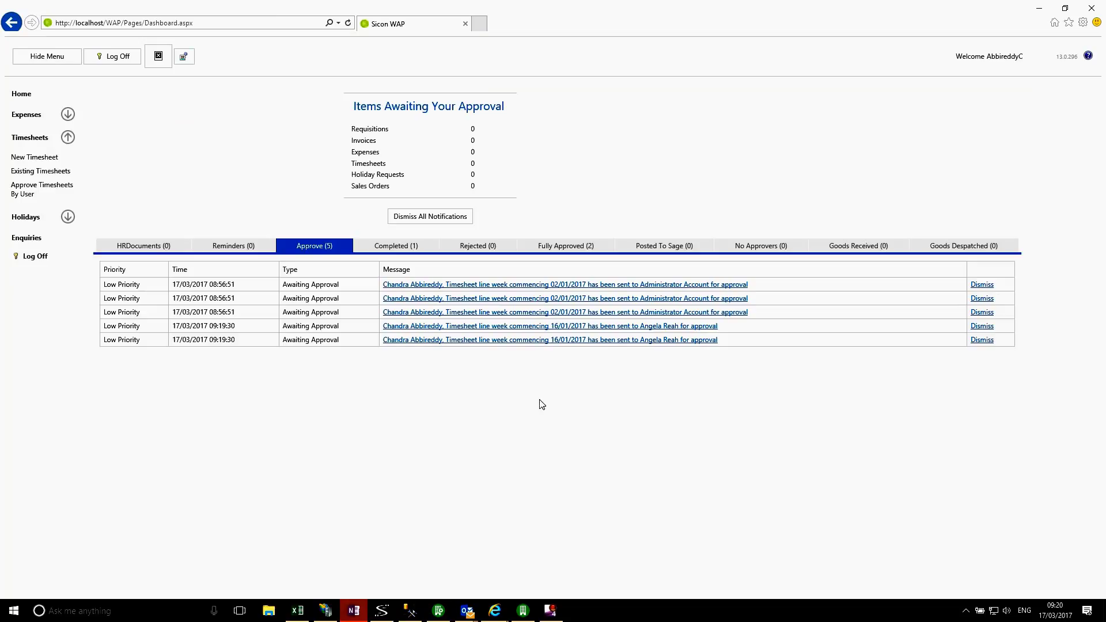
Log off the employee account and log in with the approver's username.
click(36, 257)
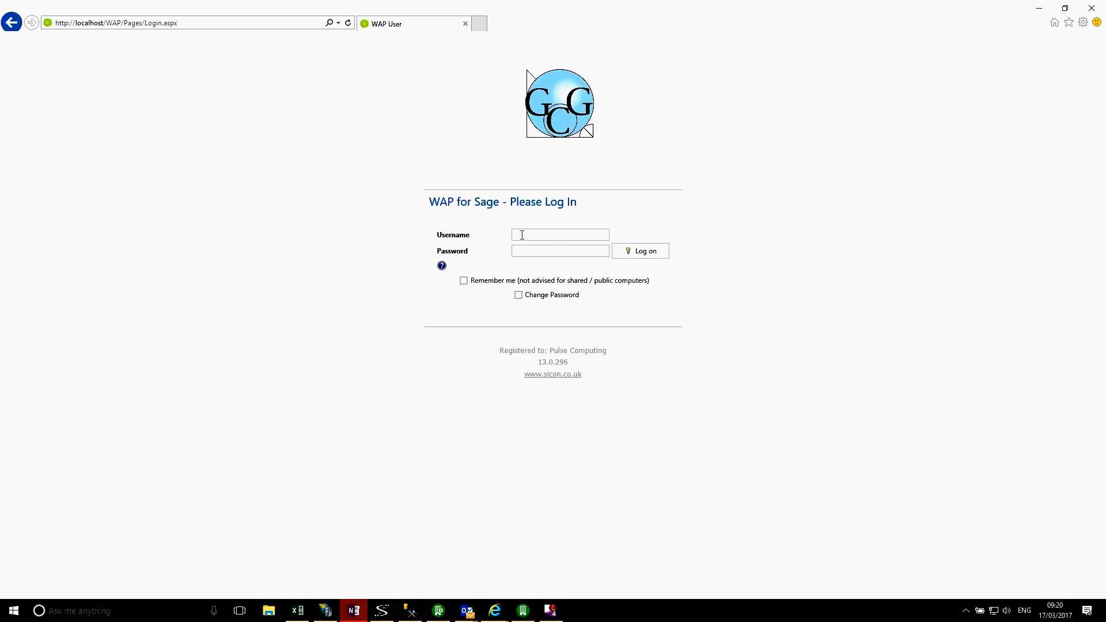
click(521, 235)
text(r)
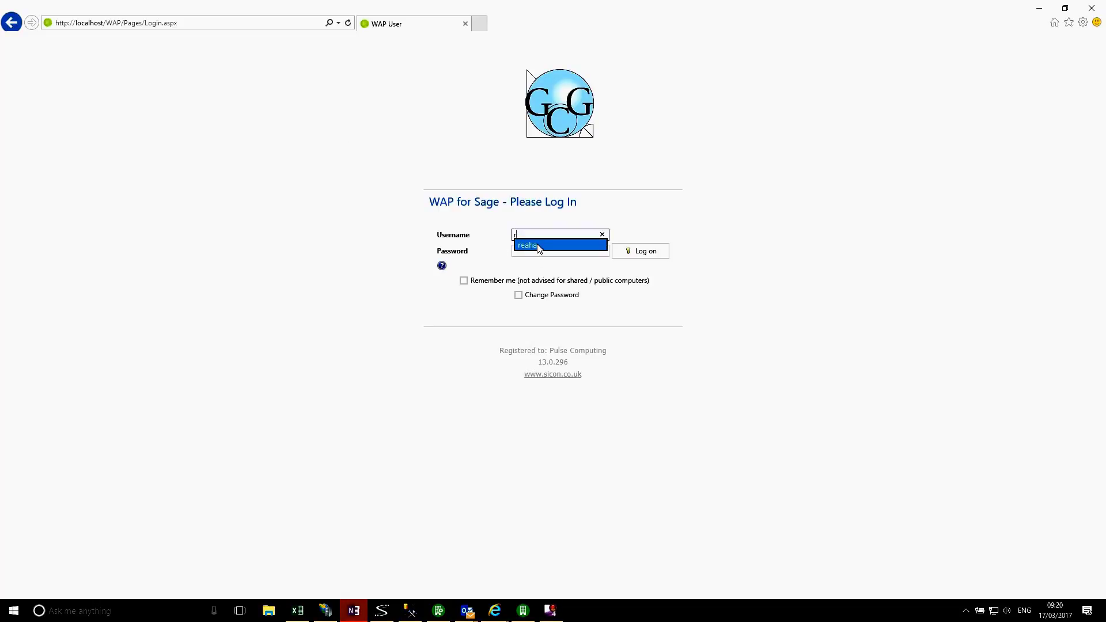
click(629, 251)
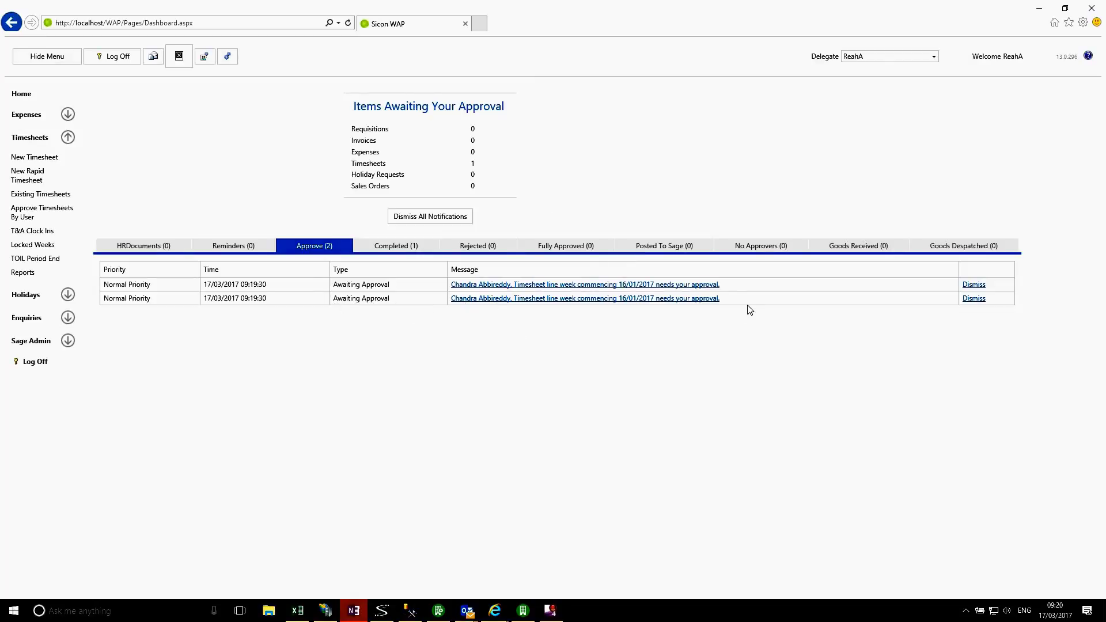
Expand the timesheet for week 16/01/2017 in the approvals by user and approve all its lines.
click(57, 215)
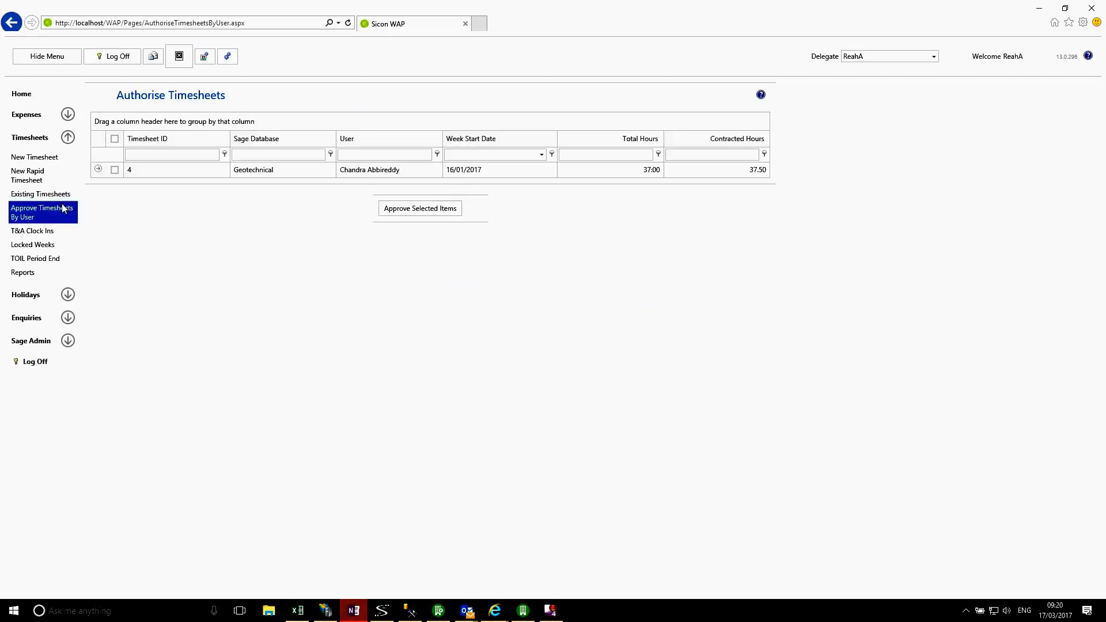
click(98, 170)
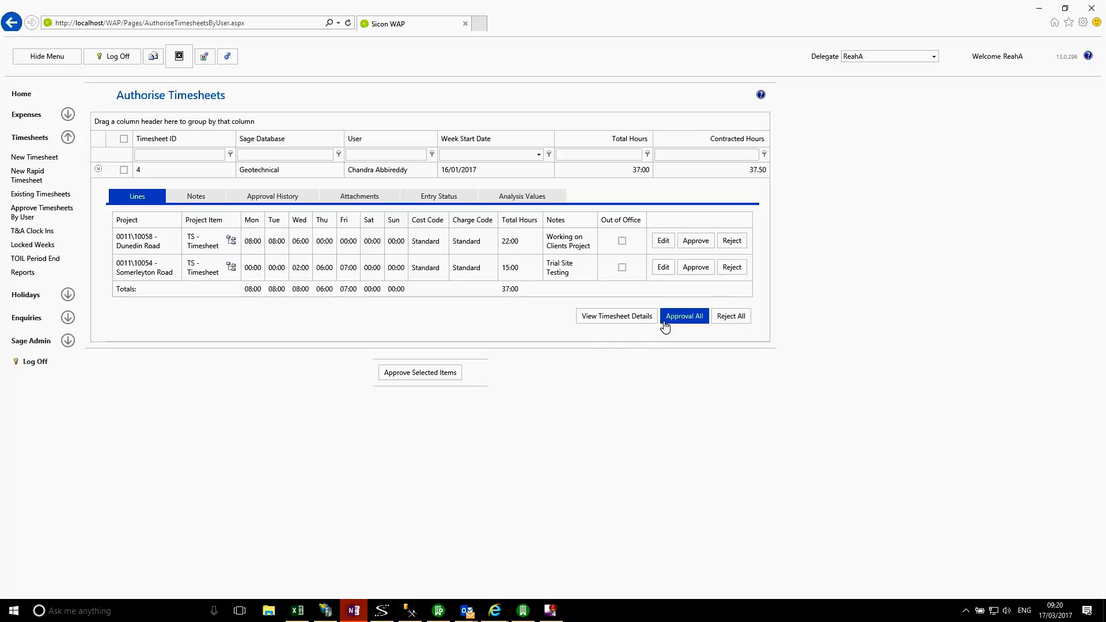
click(684, 318)
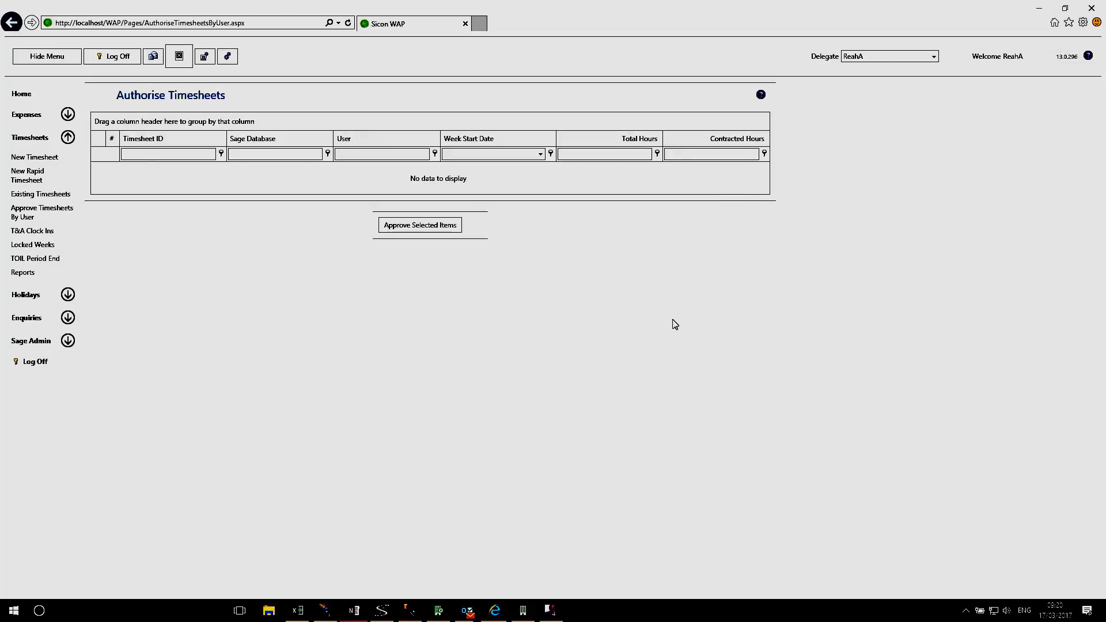
Log off the approver account and log in again with the employee's username.
click(42, 364)
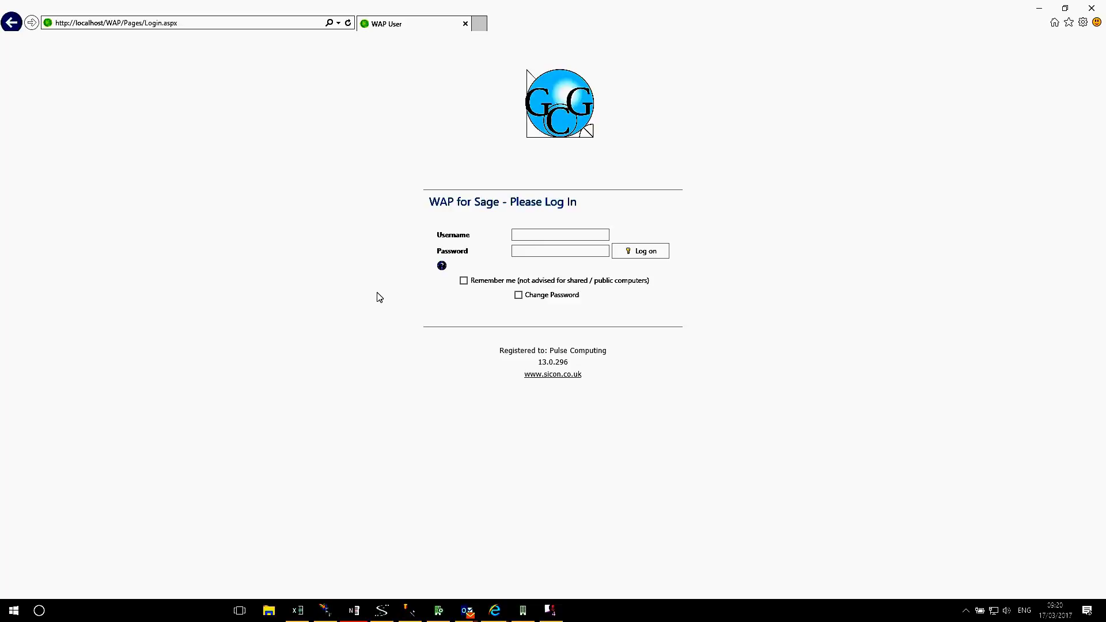
click(533, 235)
text(a)
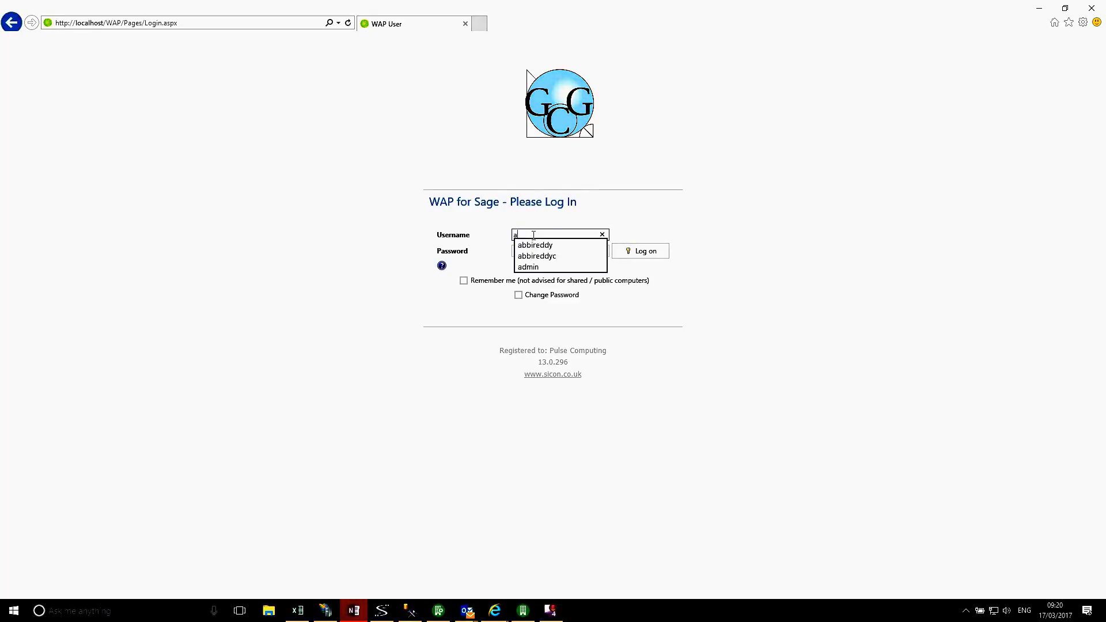
key(Return)
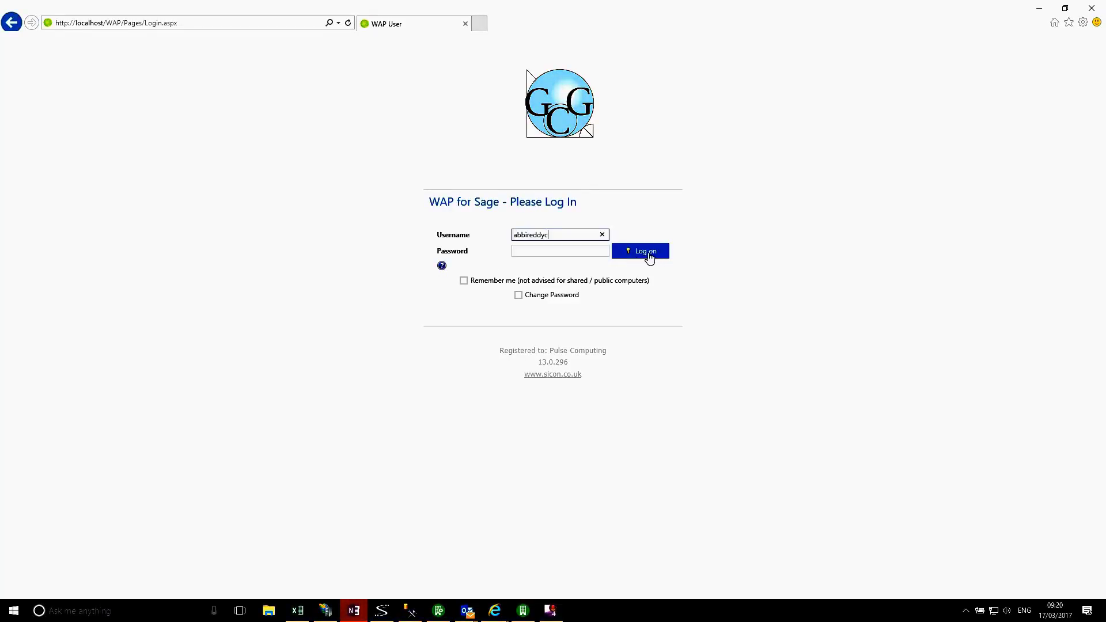
click(650, 262)
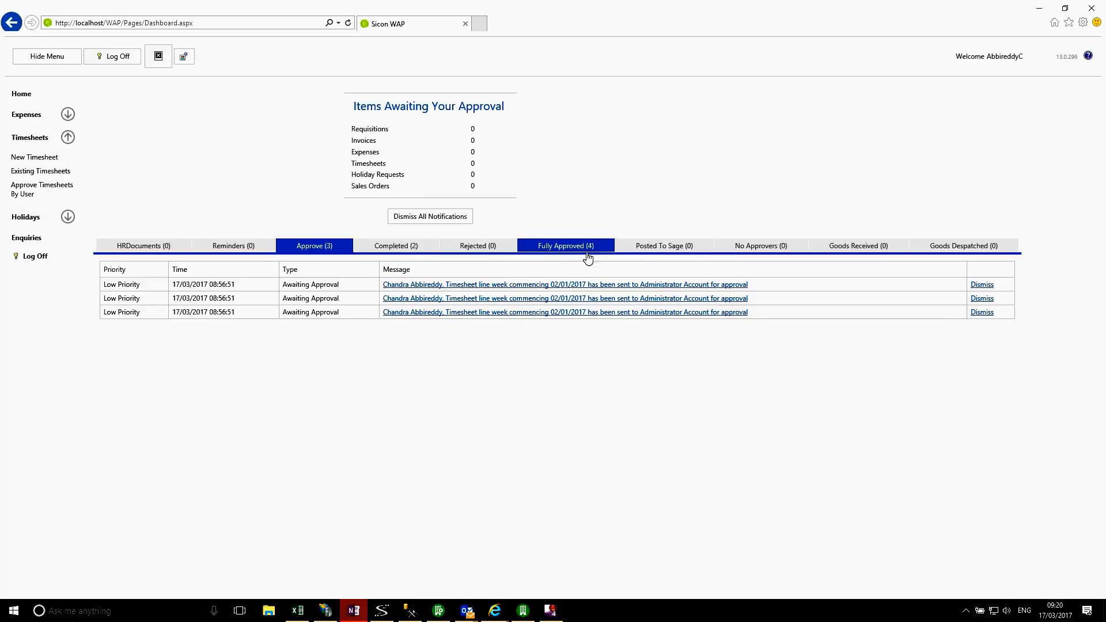
Refresh the existing timesheets for the Geotechnical company and view the approved ones.
click(51, 176)
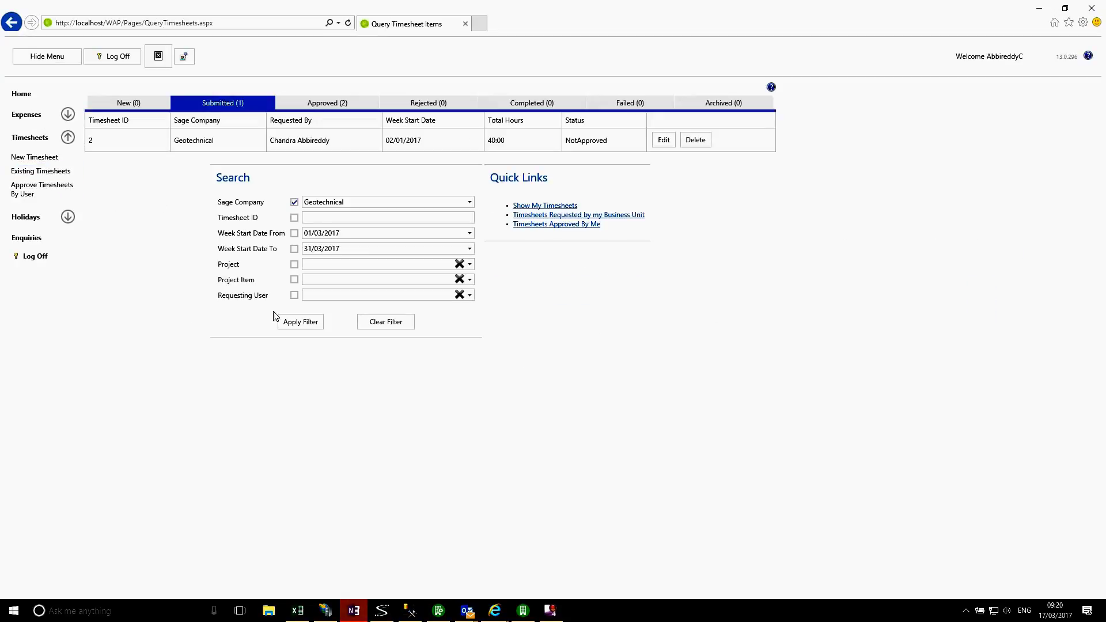
click(305, 325)
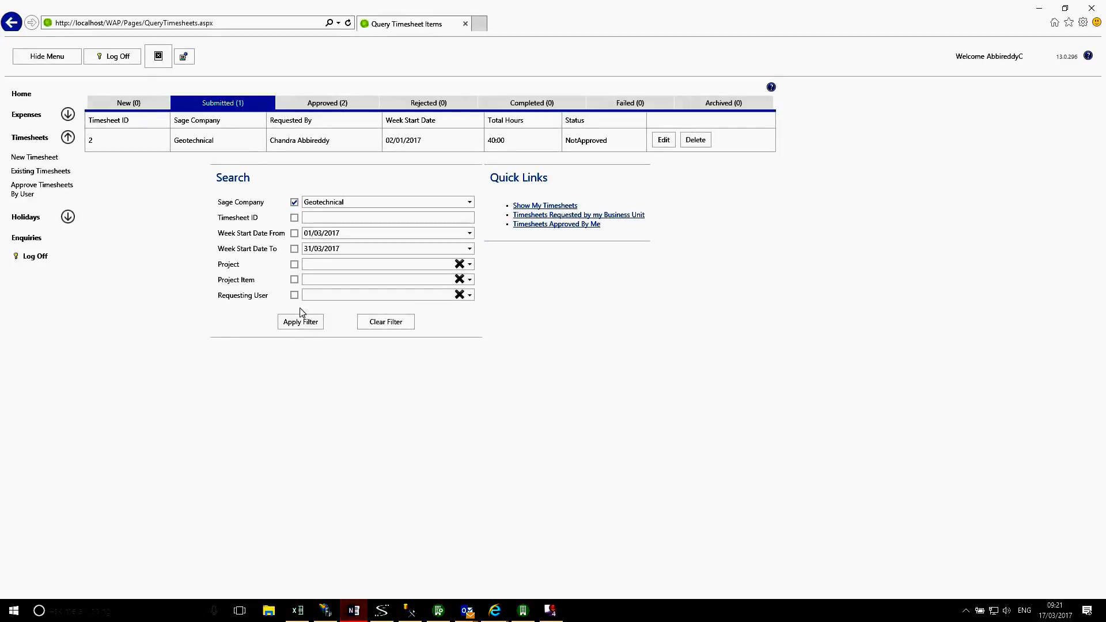
click(298, 111)
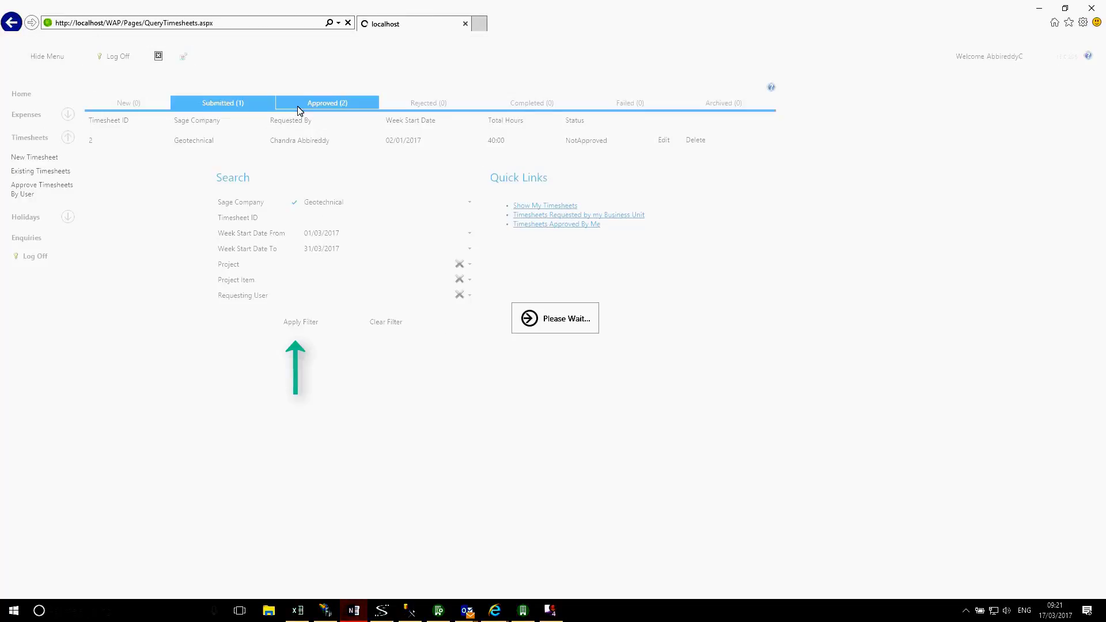